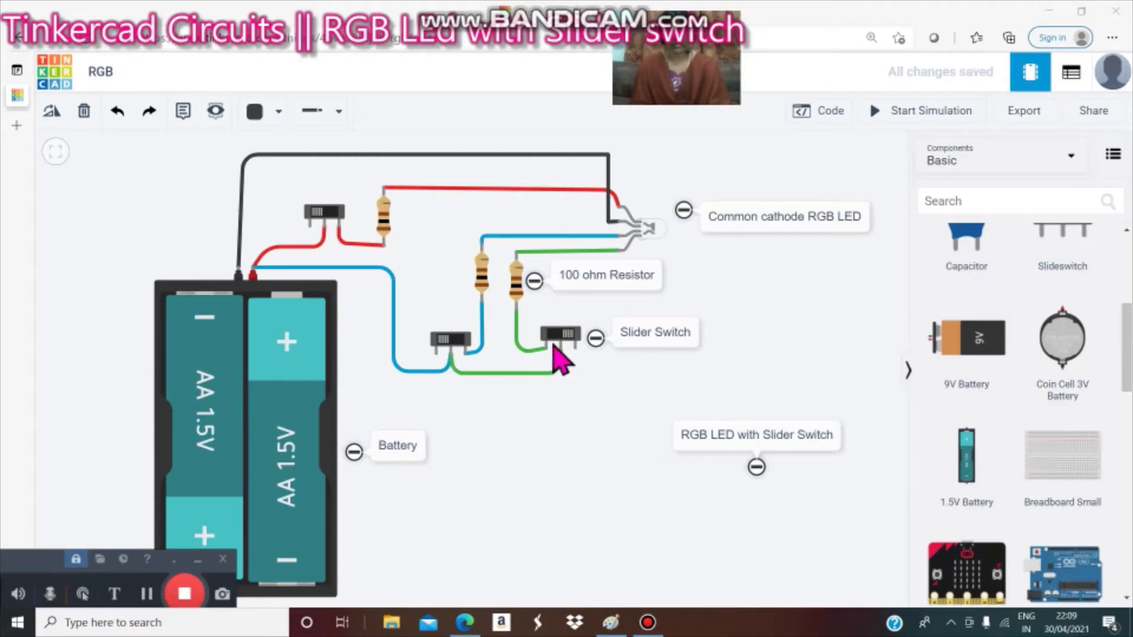
left_click(549, 348)
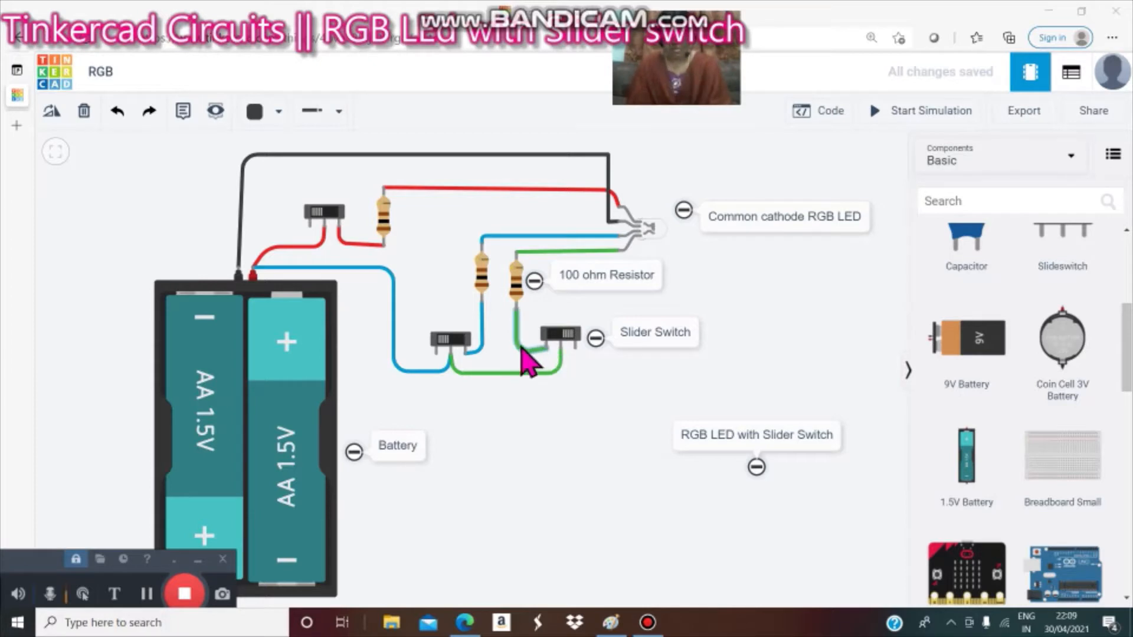
left_click(516, 311)
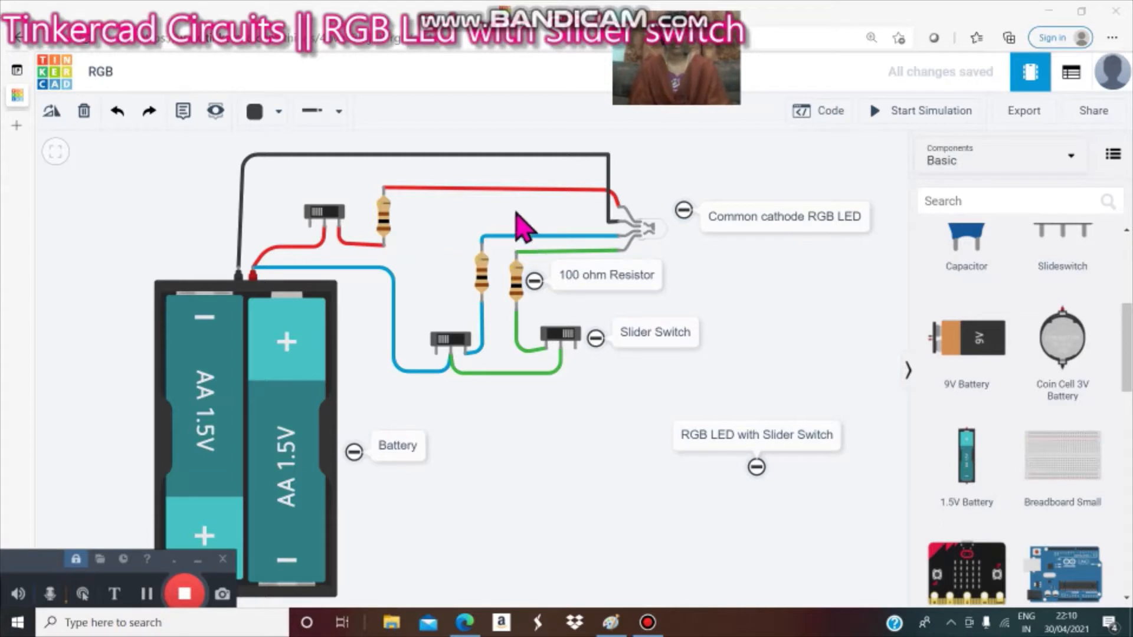
left_click(319, 215)
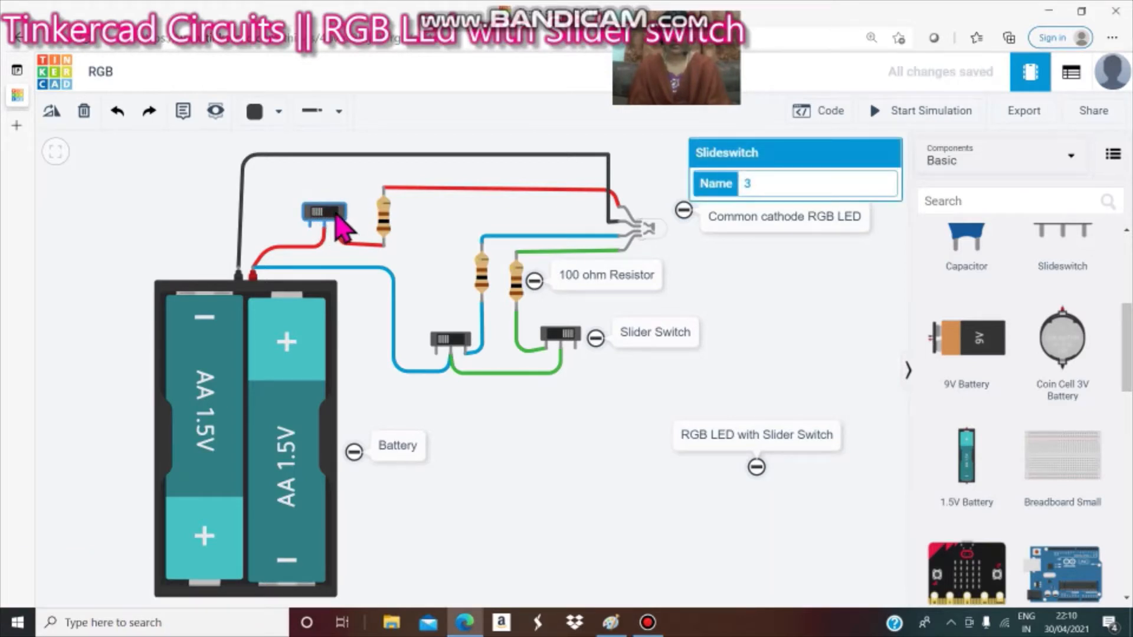
left_click(354, 207)
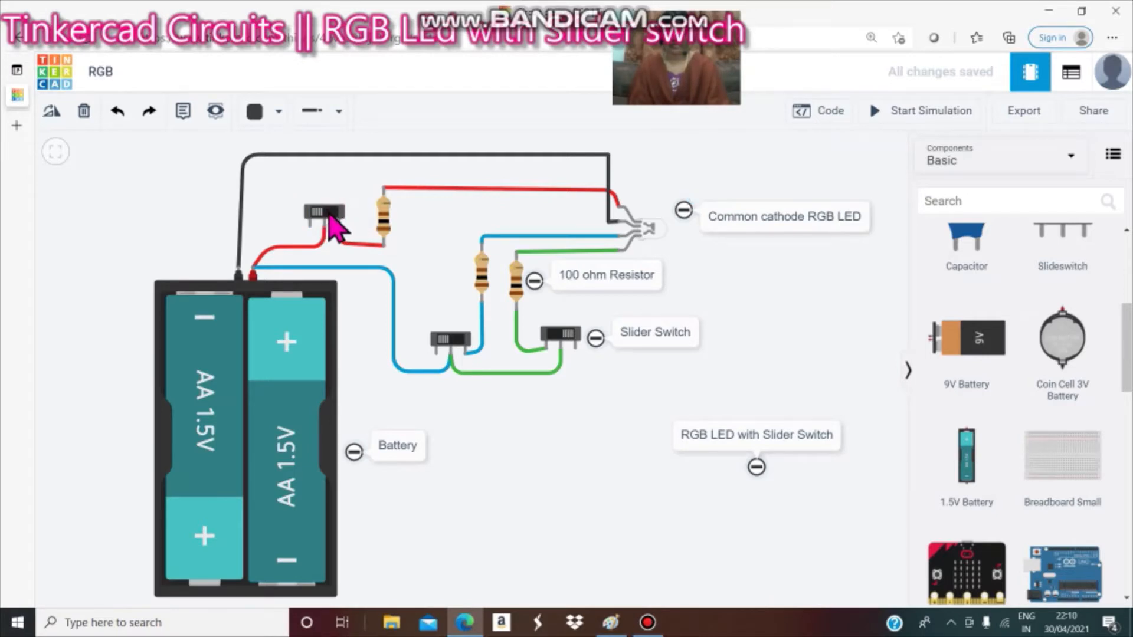
left_click(330, 219)
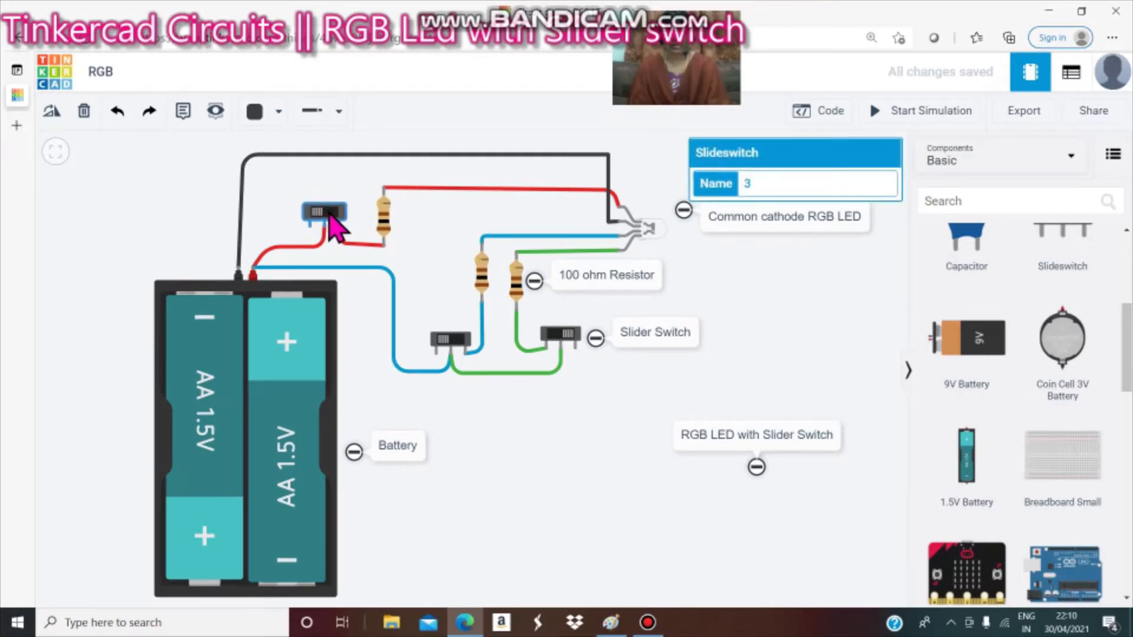
left_click(942, 115)
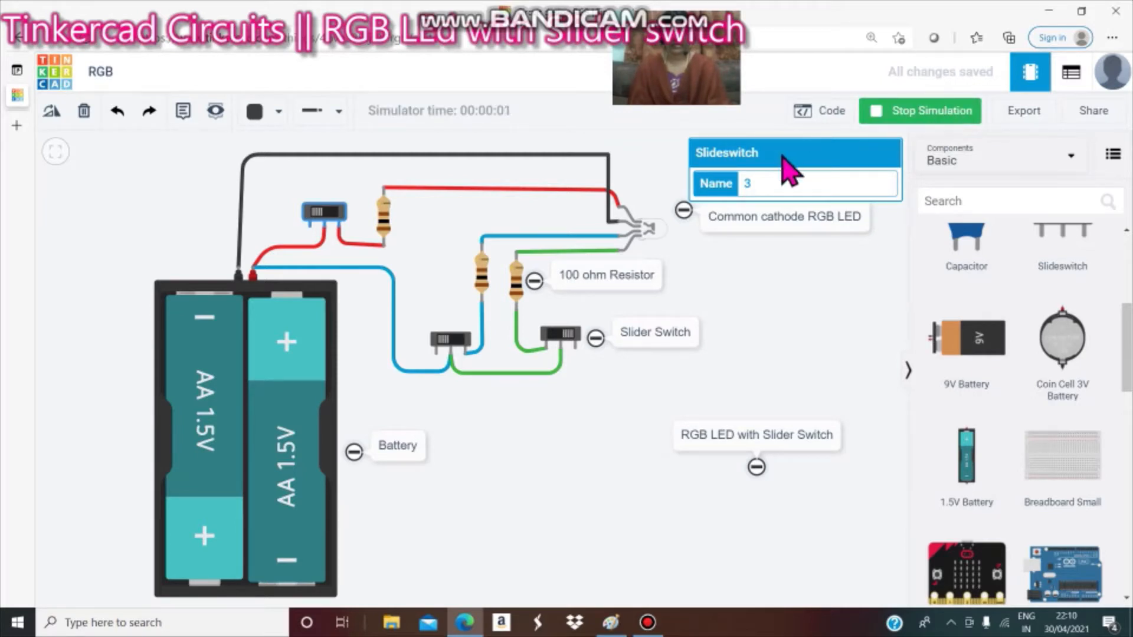
left_click(367, 171)
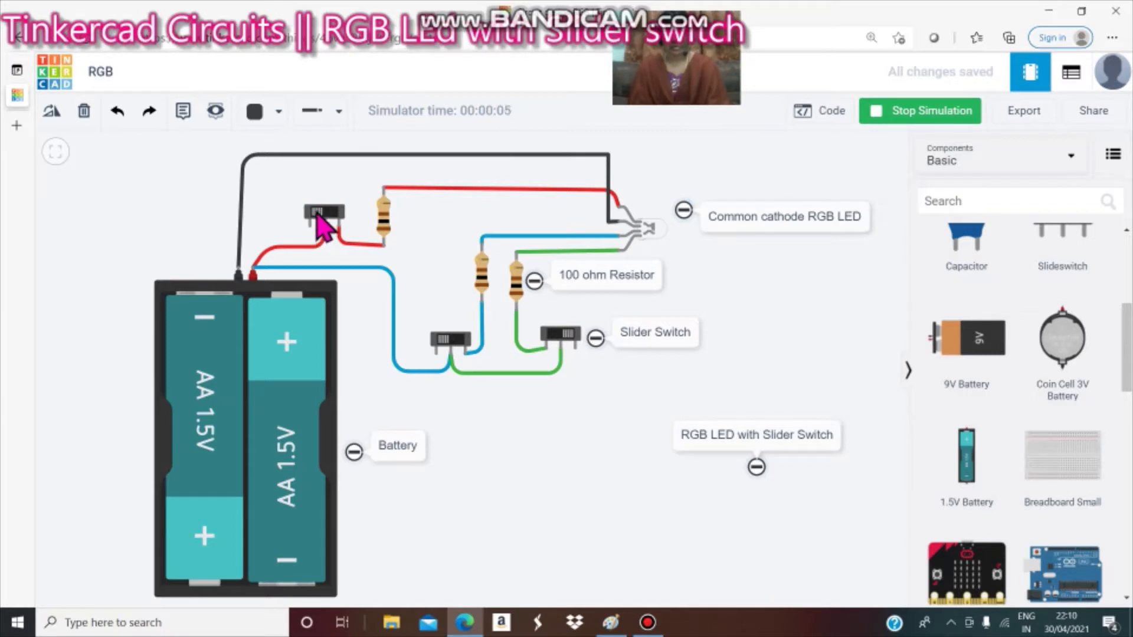
left_click(896, 107)
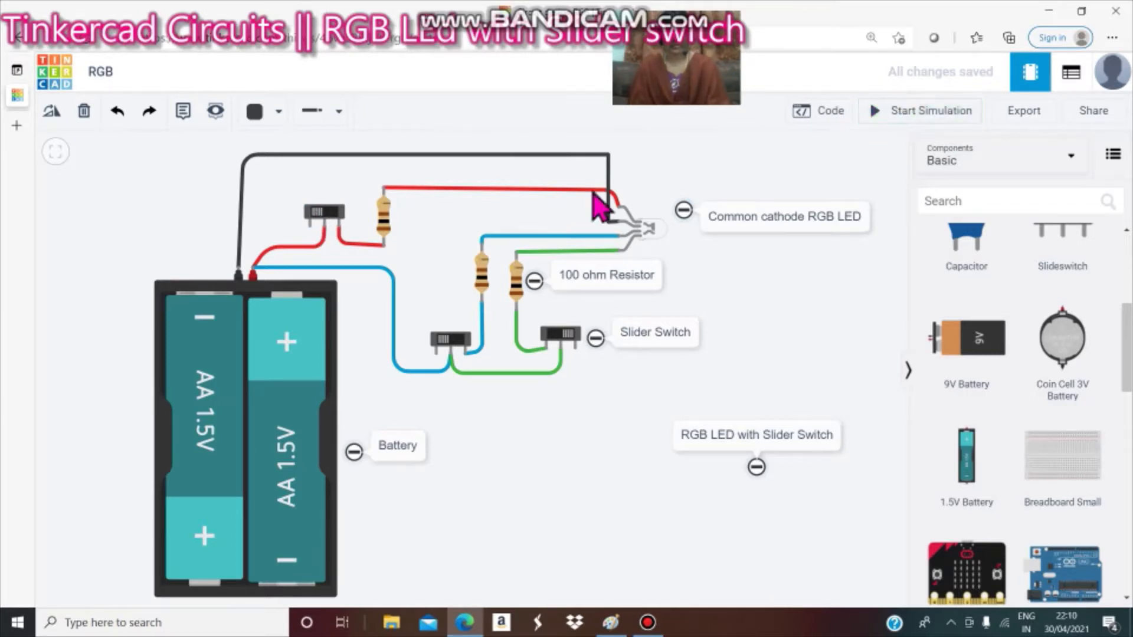
Start the simulation and switch each of the three slider switches on and off to test the LED colours.
left_click(315, 215)
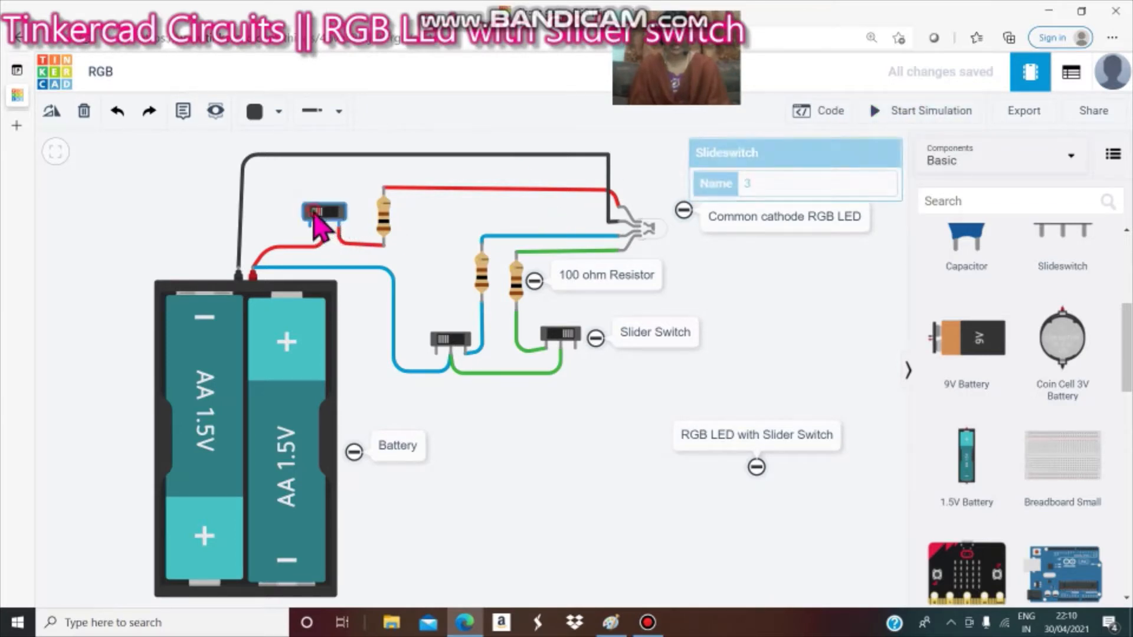
left_click(938, 111)
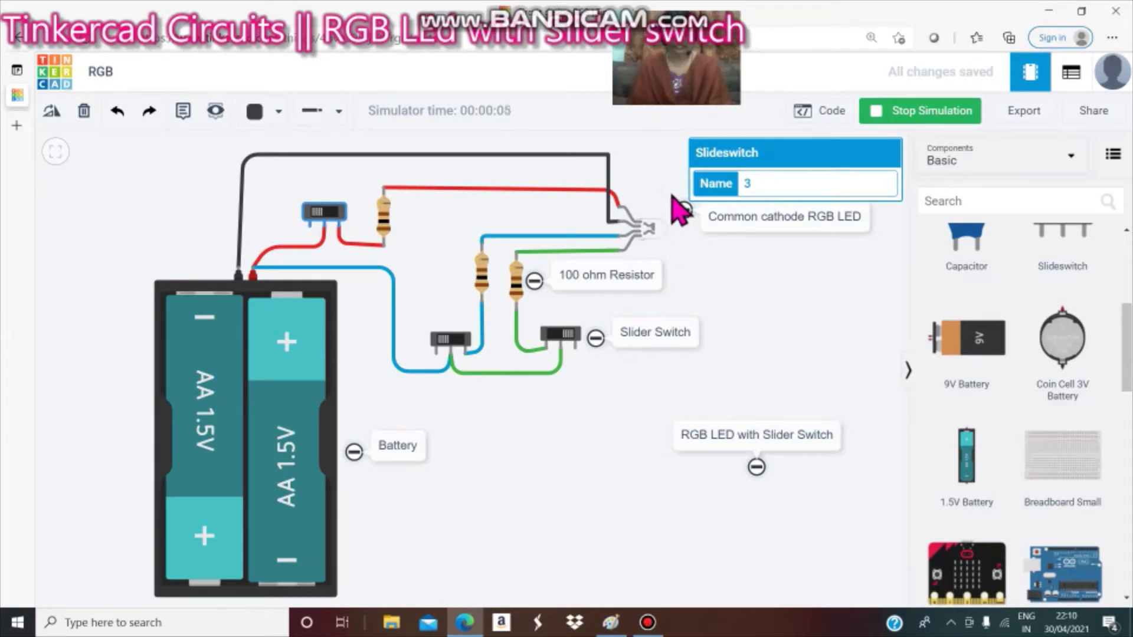
left_click(669, 172)
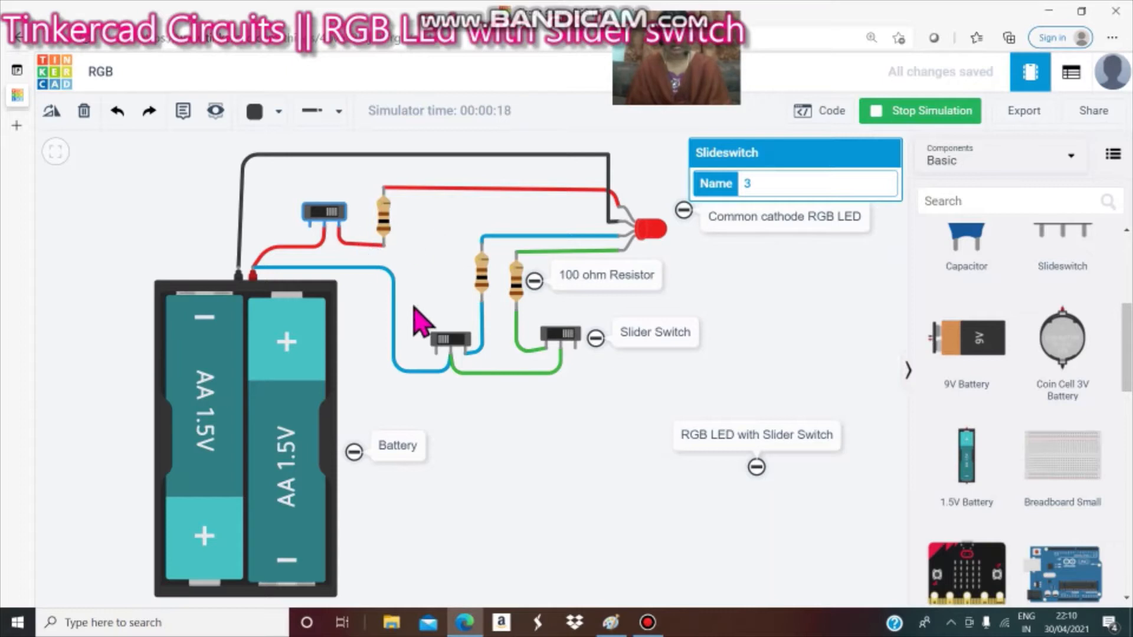
left_click(314, 212)
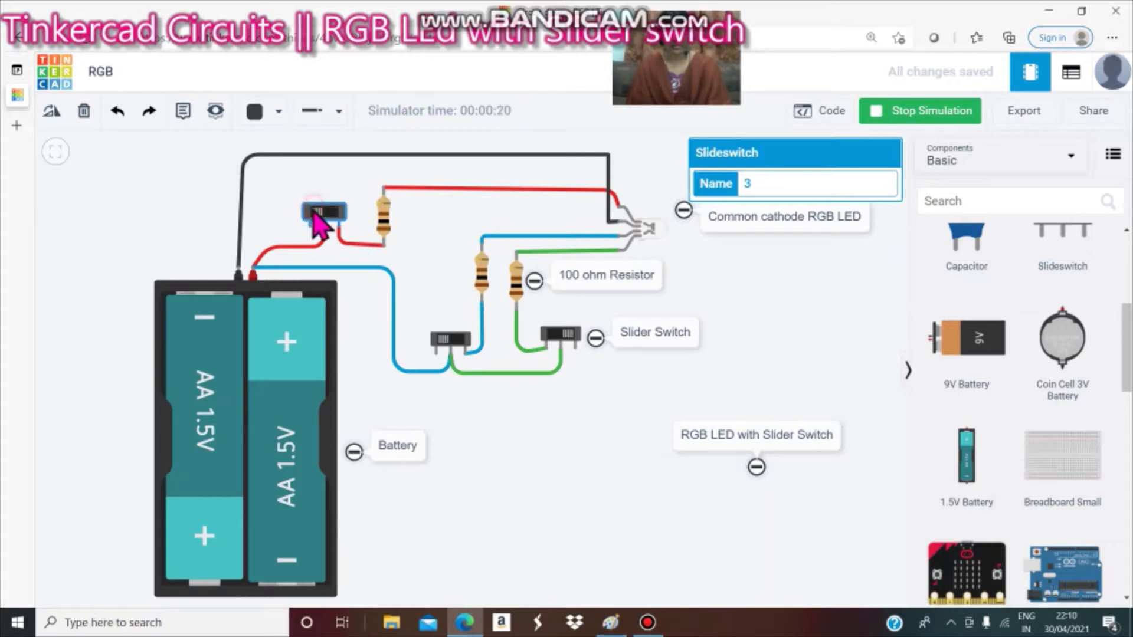
left_click(460, 346)
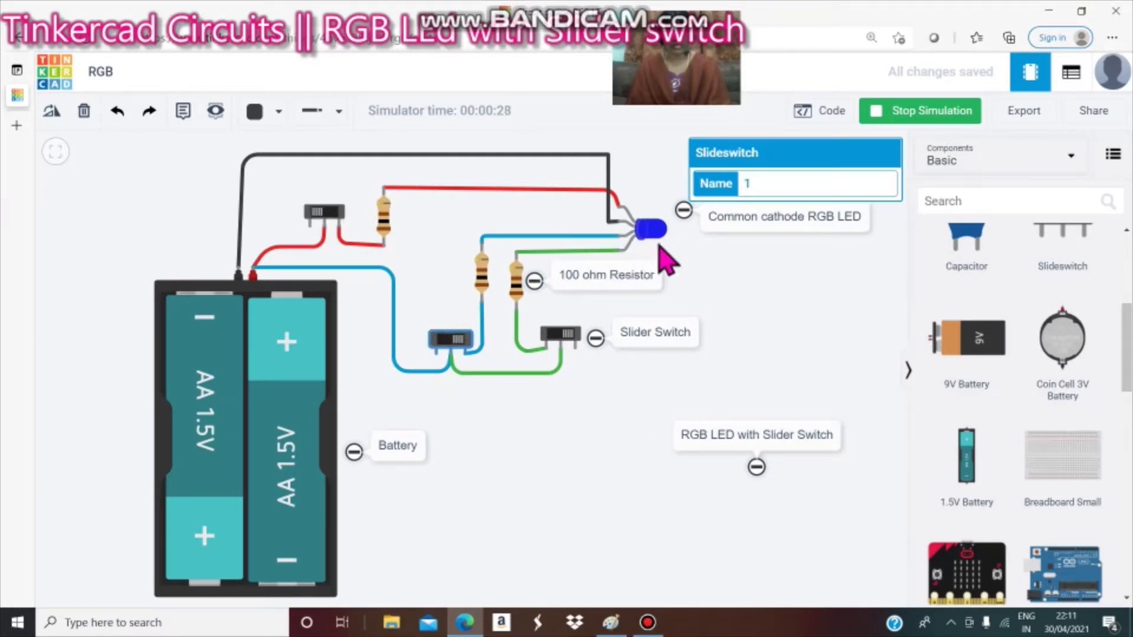
left_click(441, 342)
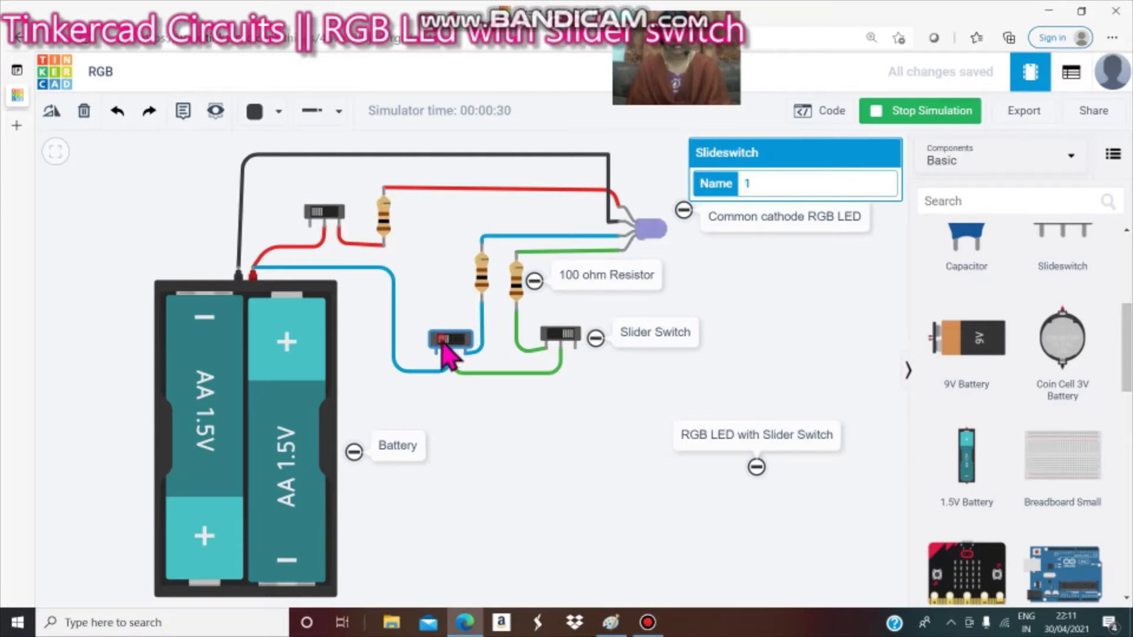
left_click(558, 344)
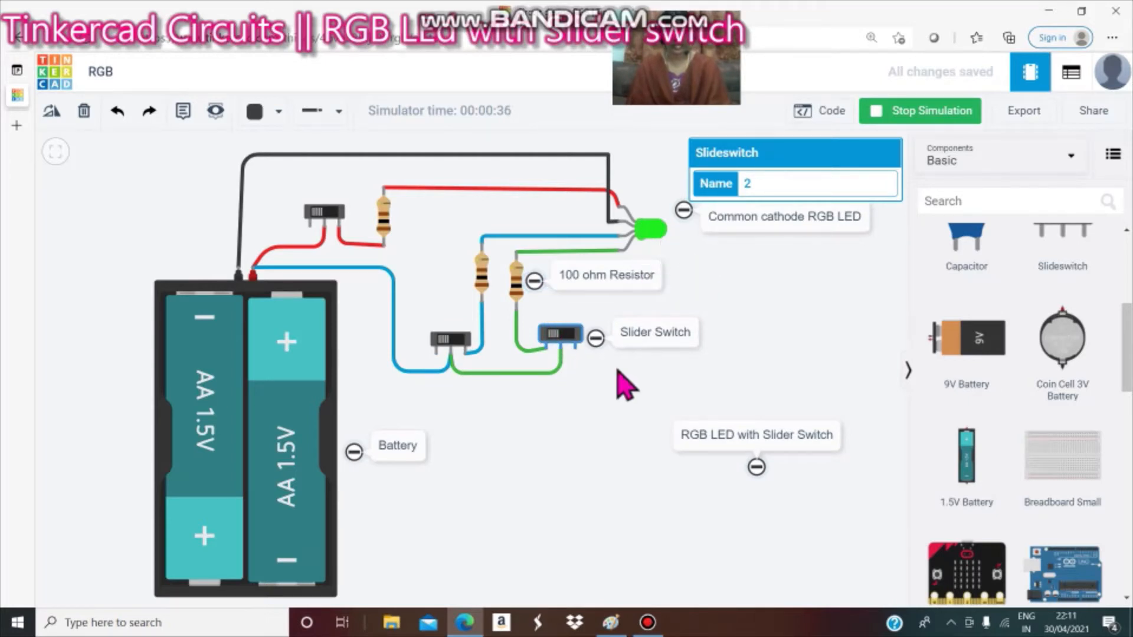
left_click(567, 336)
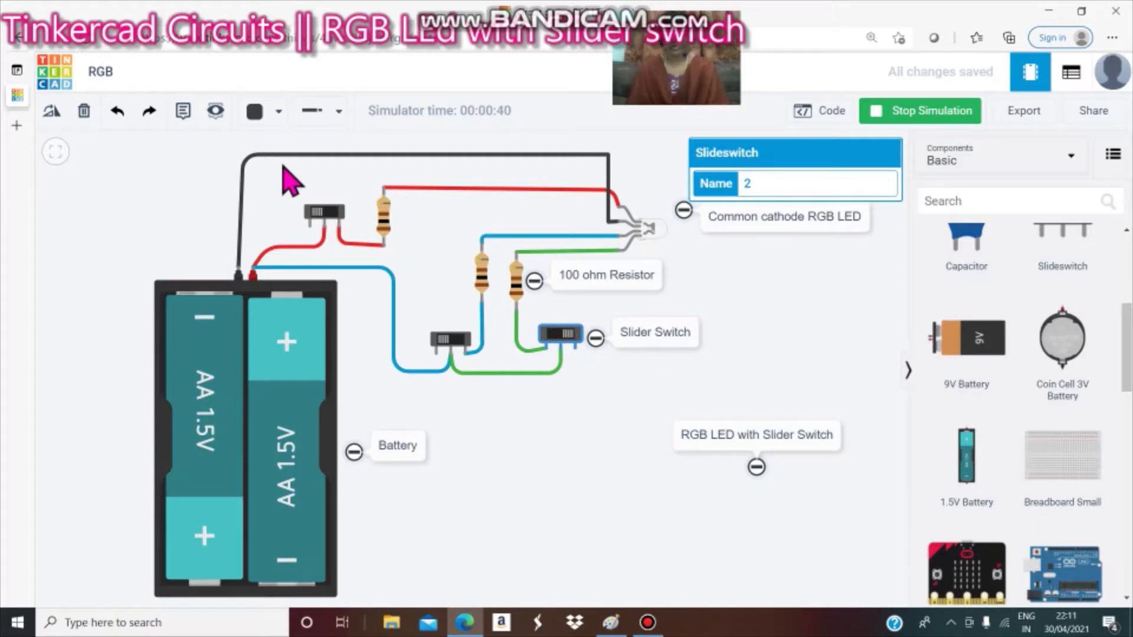
Replace the black ground wire with a new black wire from the battery's negative terminal over the top to the LED cathode.
left_click(361, 156)
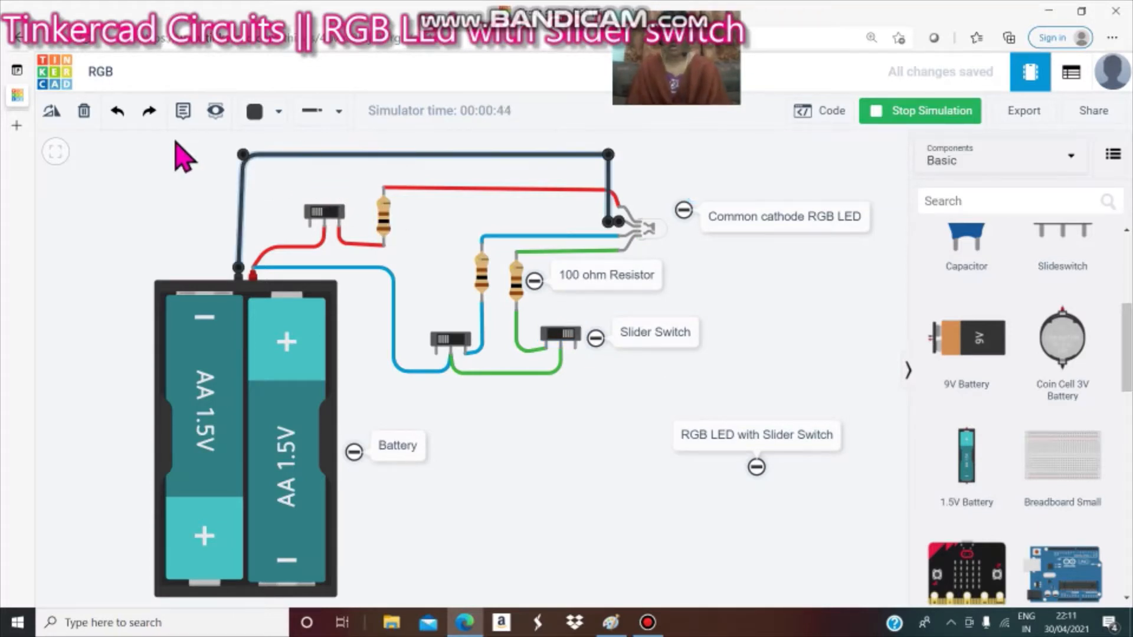
left_click(86, 108)
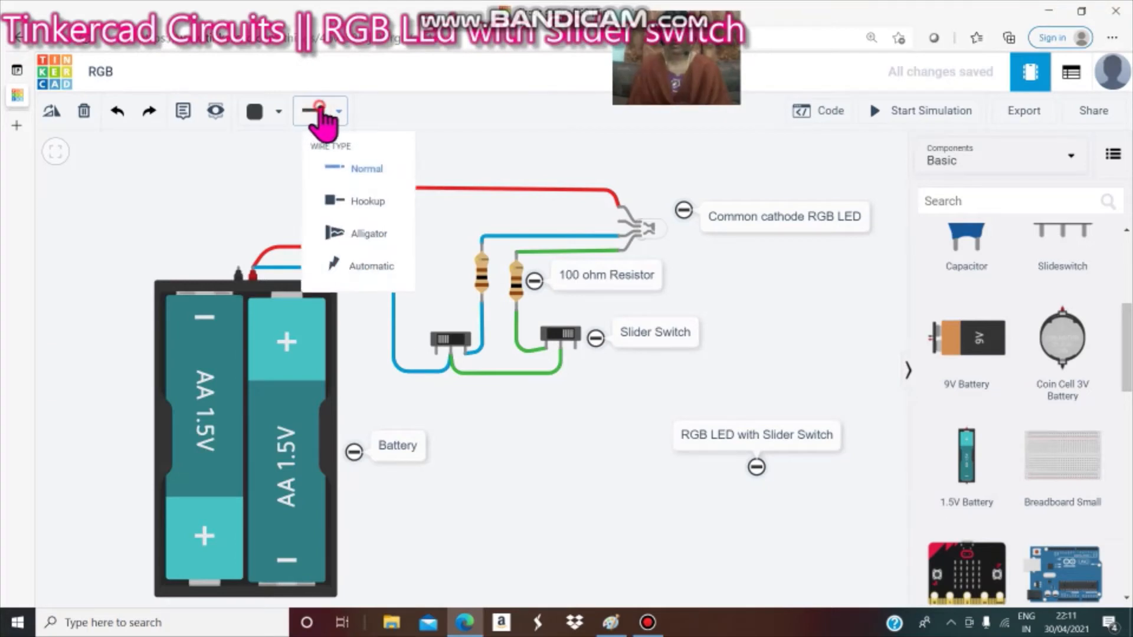
mouse_move(263, 115)
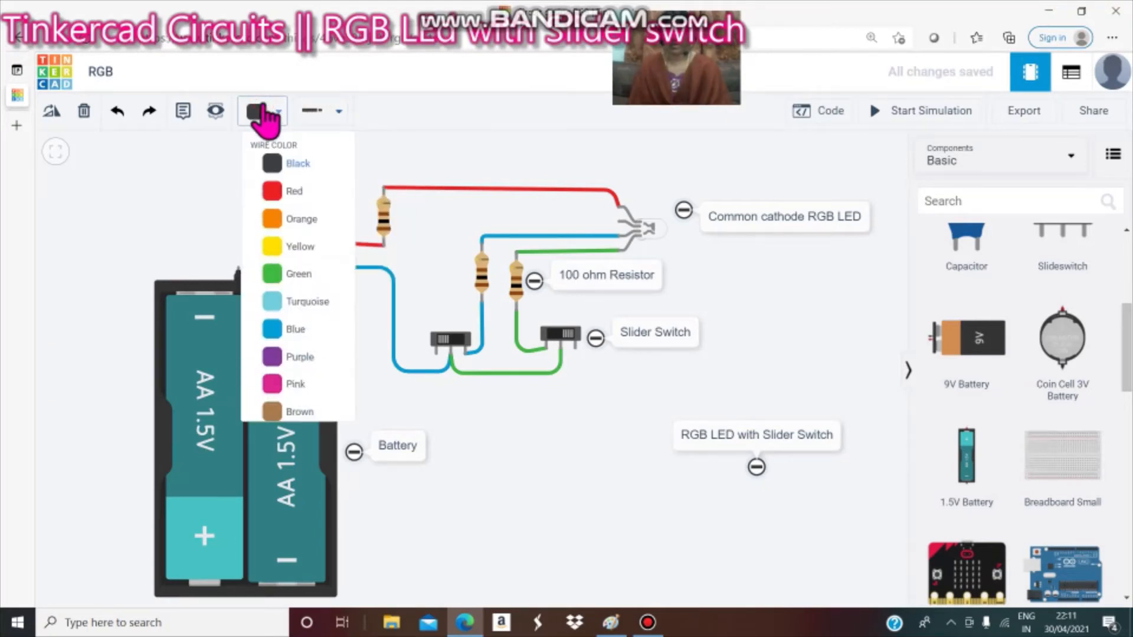
left_click(289, 165)
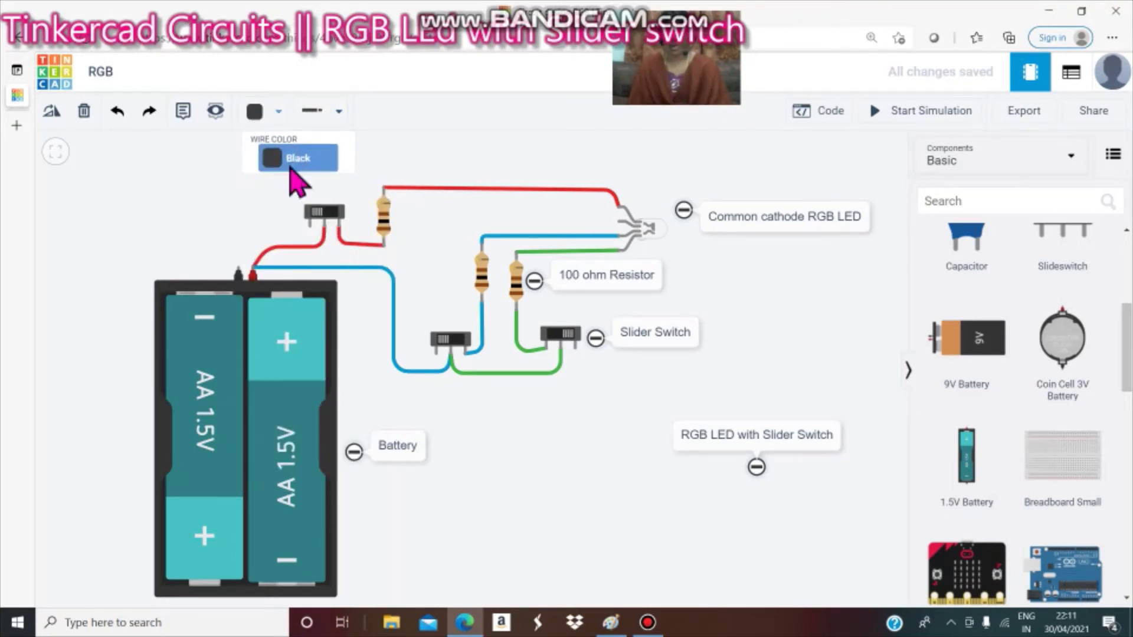
left_click(238, 269)
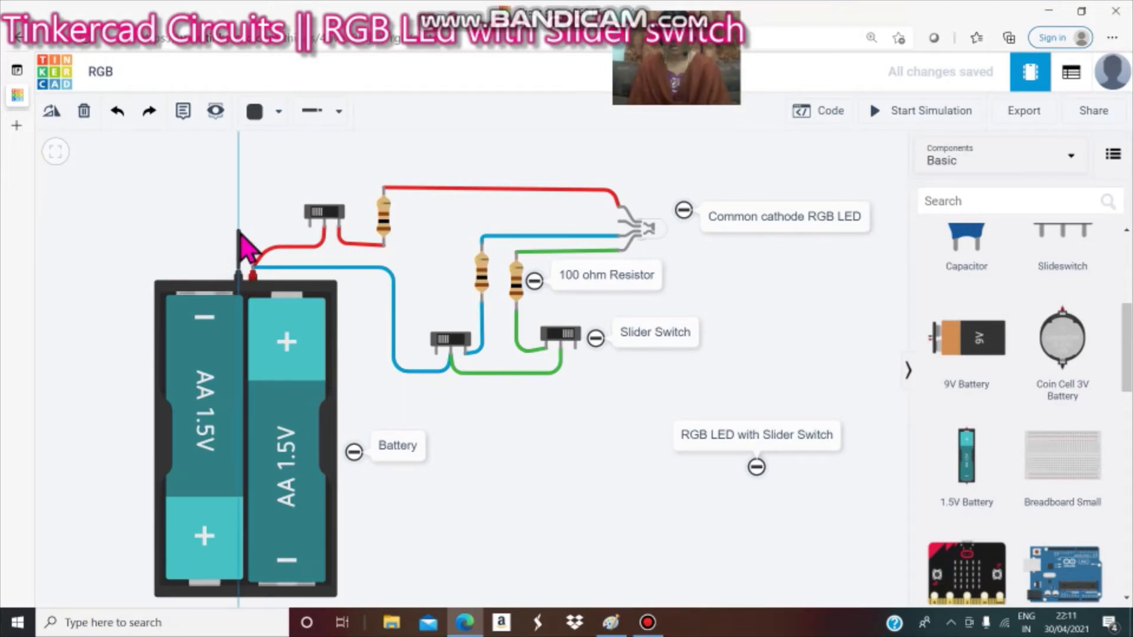
left_click(240, 159)
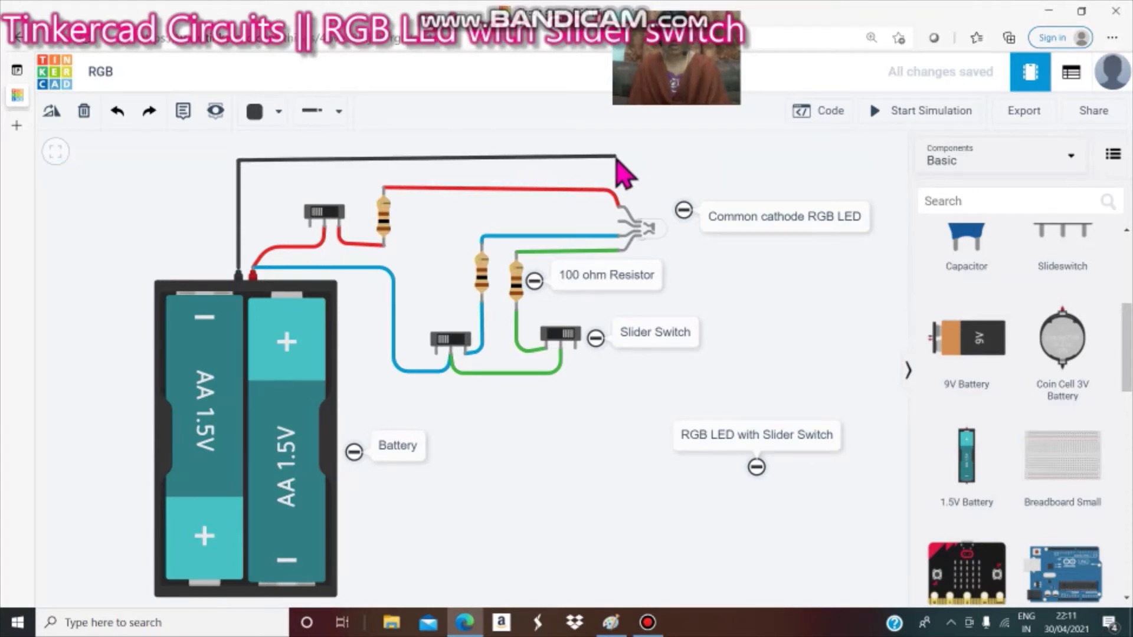
left_click(617, 158)
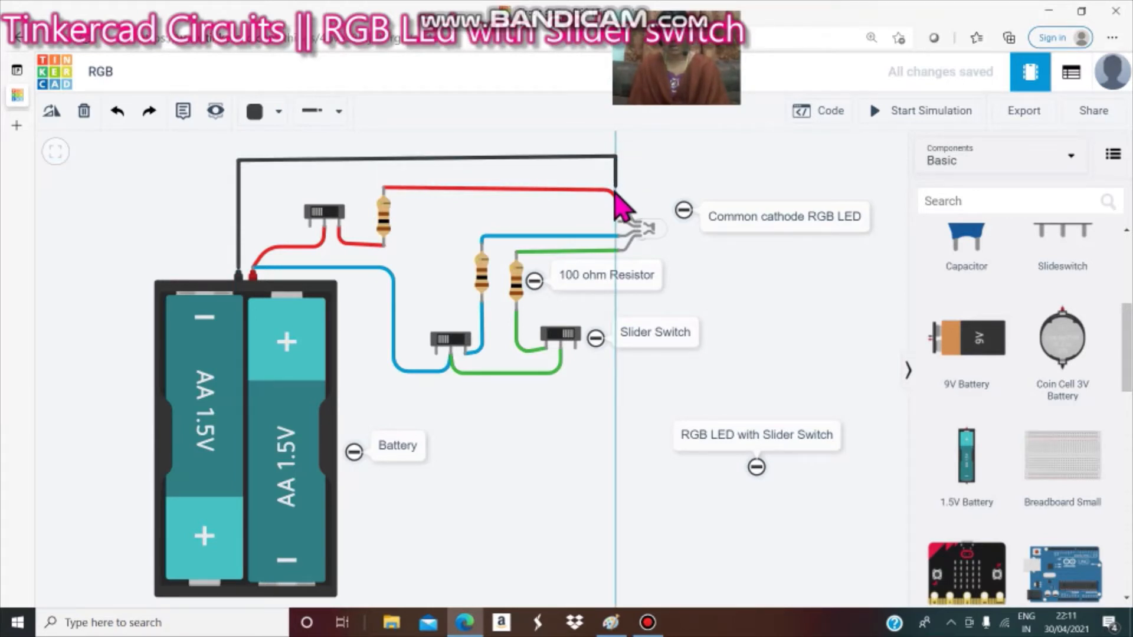
left_click(616, 223)
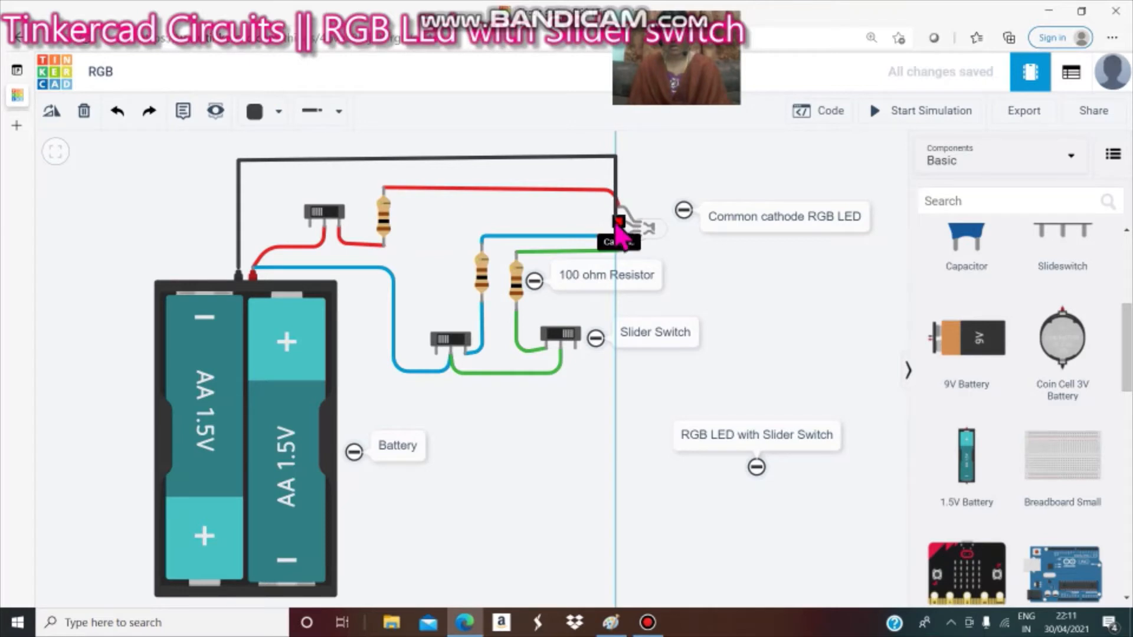
left_click(617, 224)
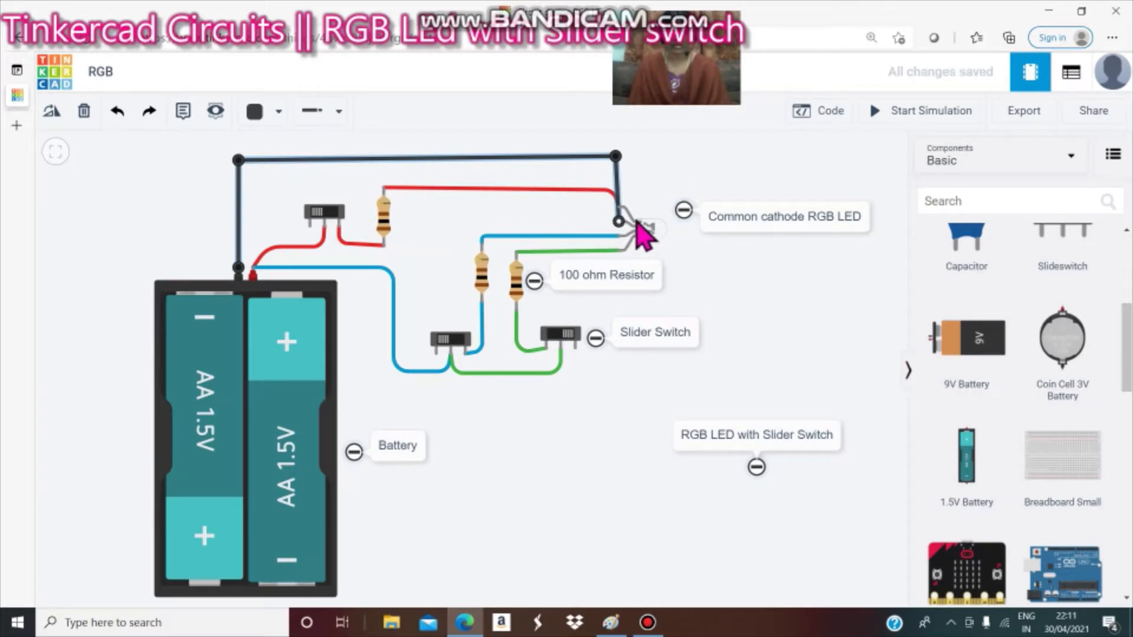
Delete the red wire between the battery's positive terminal and the top slider switch.
left_click(675, 177)
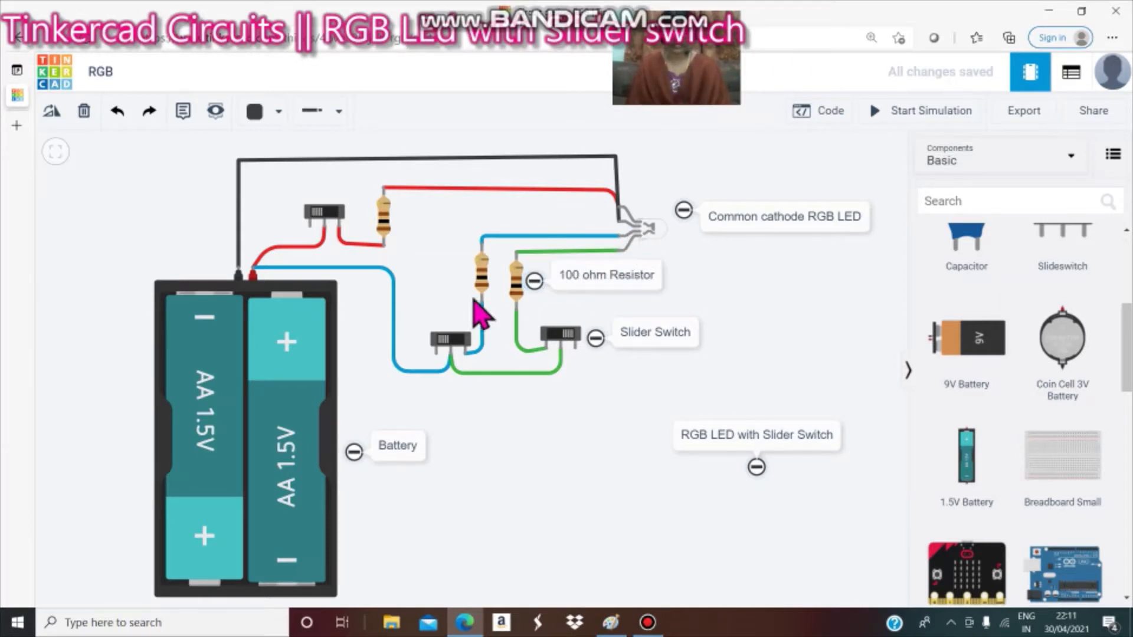
left_click(312, 247)
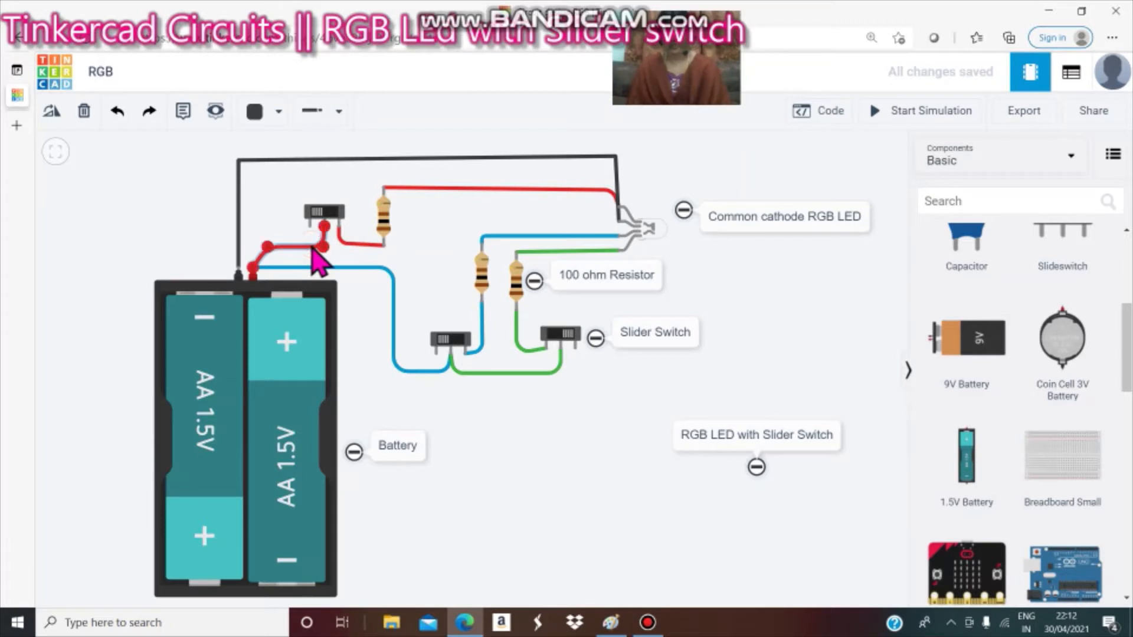
left_click(358, 245)
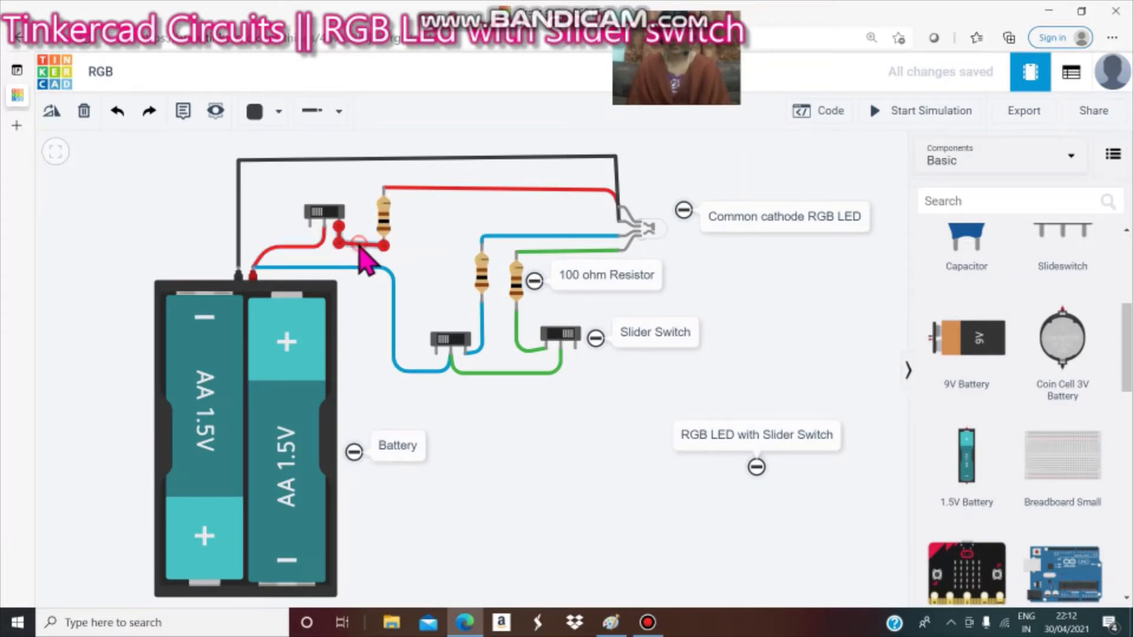
left_click(322, 253)
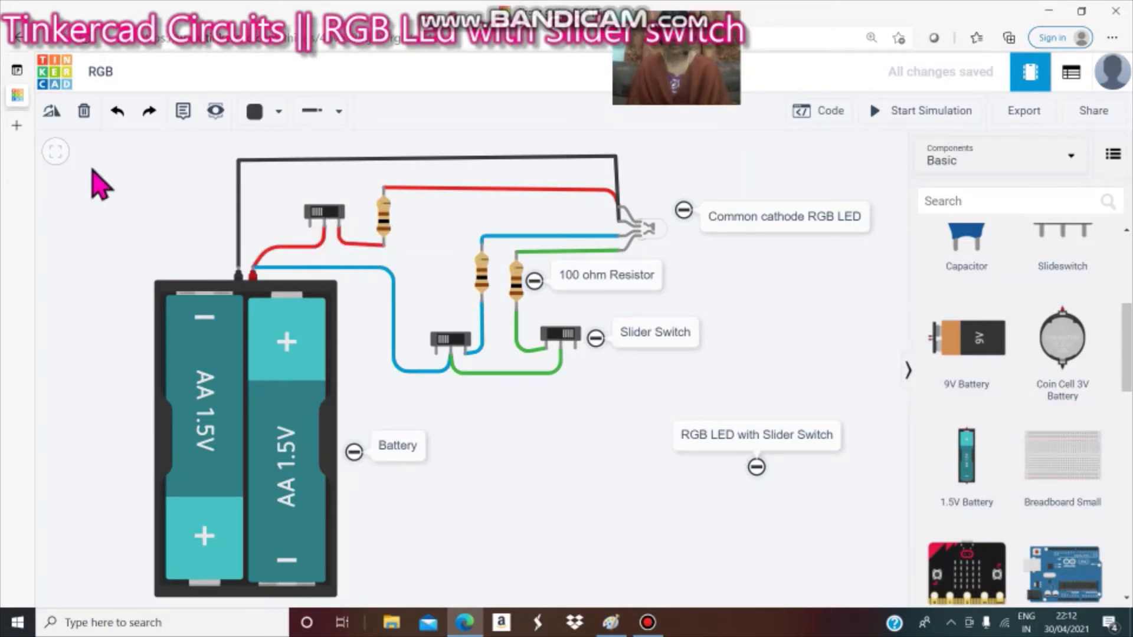
left_click(309, 250)
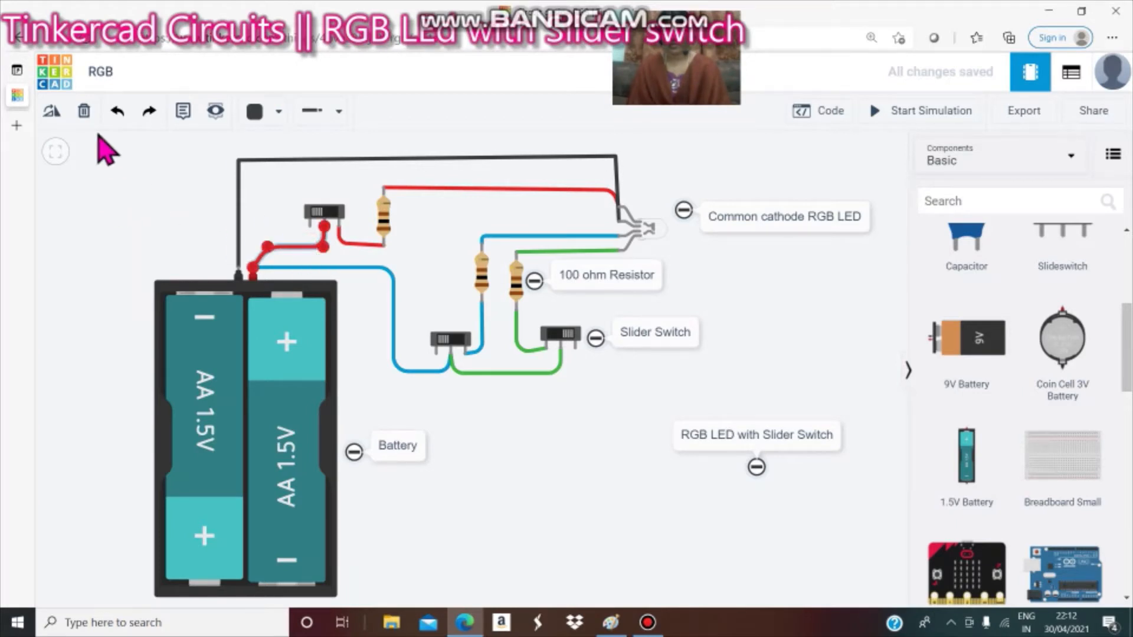
left_click(84, 112)
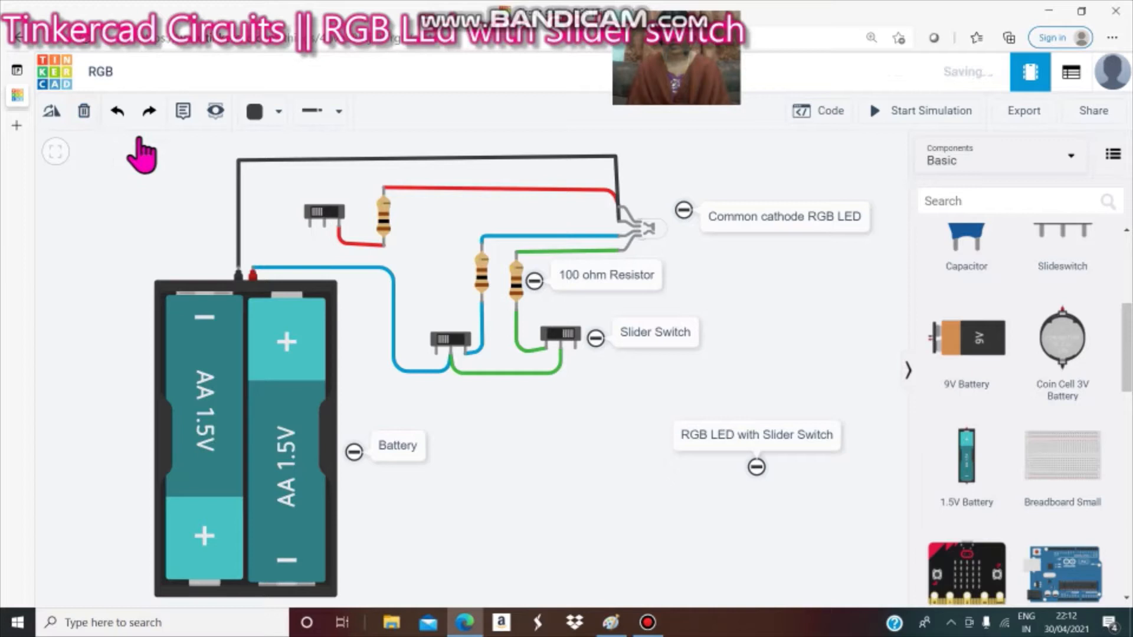
Delete the red wires from the top slider switch to its resistor and from that resistor to the LED.
left_click(354, 245)
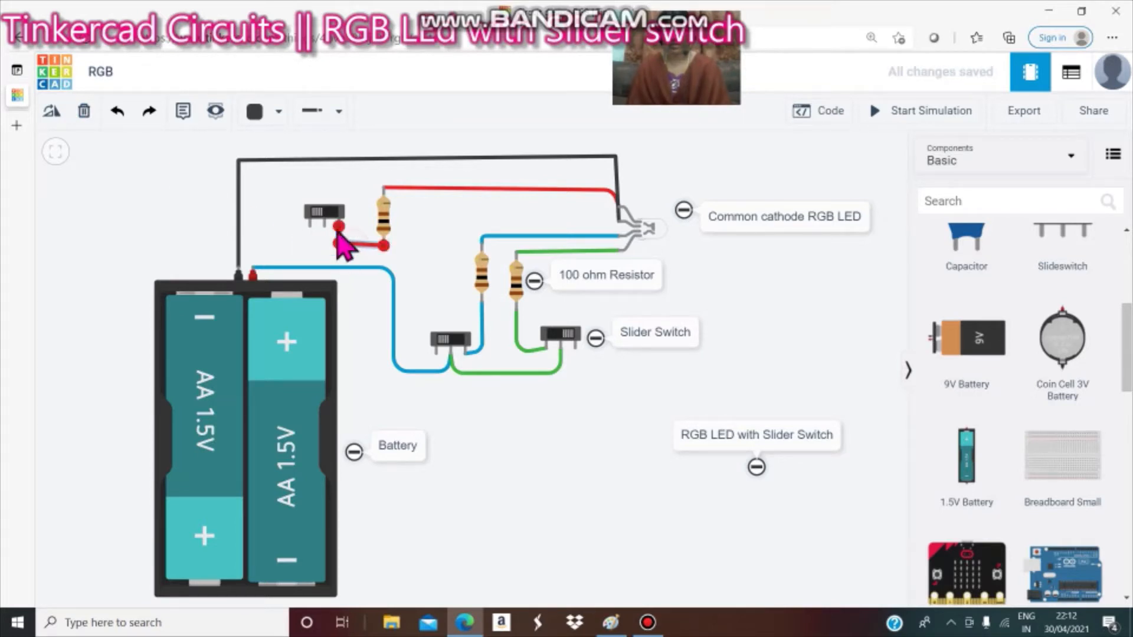
left_click(80, 111)
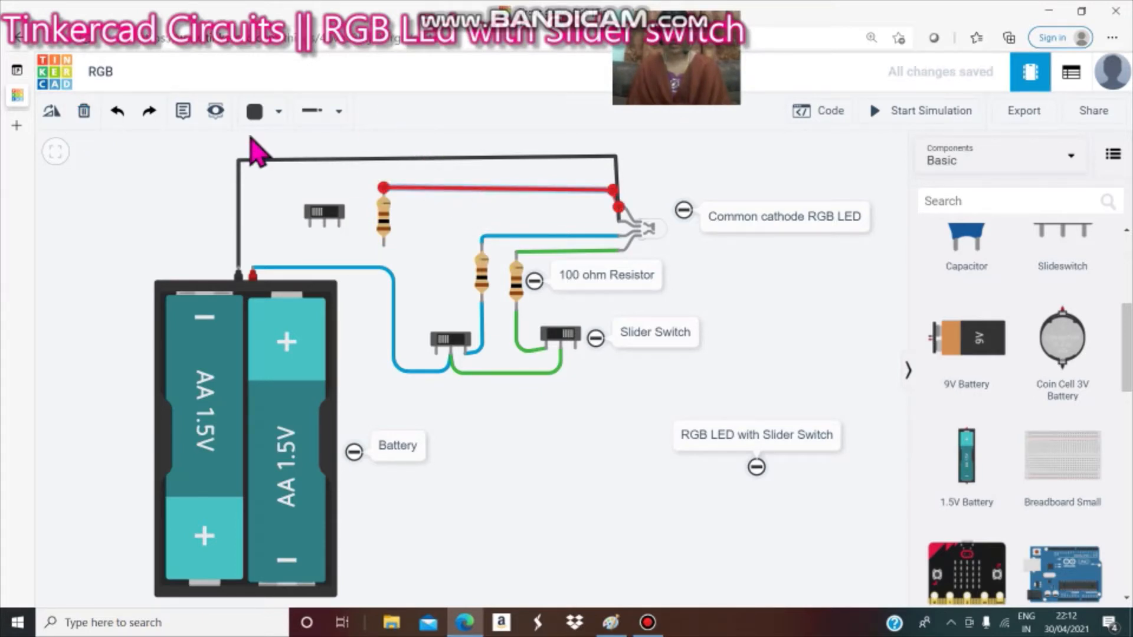
left_click(84, 111)
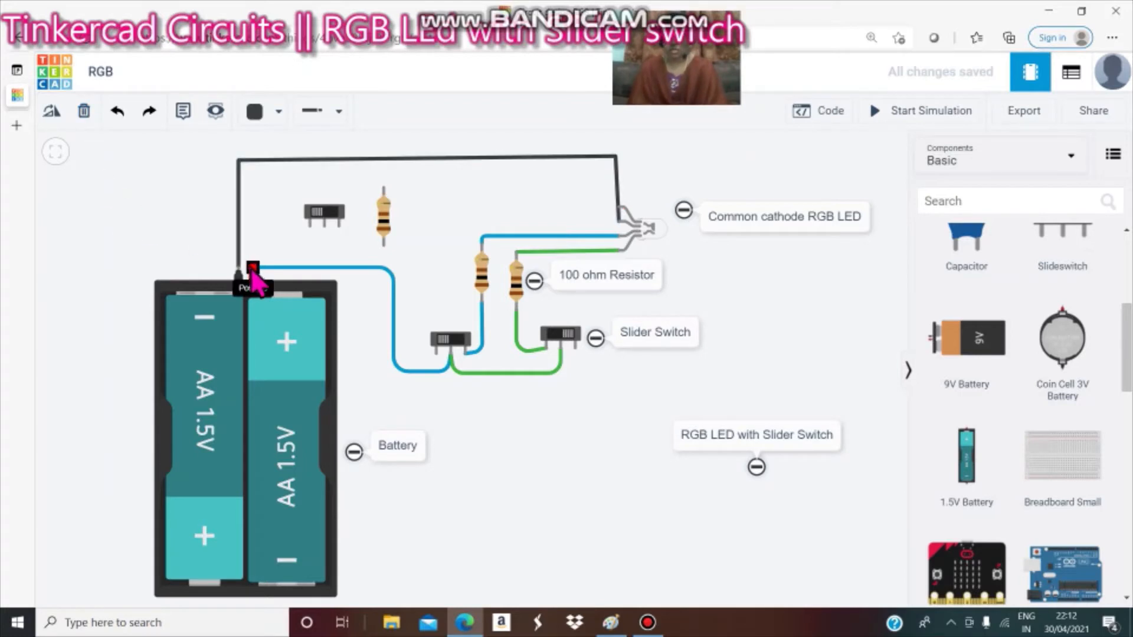
Draw a red wire from the battery's positive terminal up and across to the top slider switch's common terminal.
left_click(255, 113)
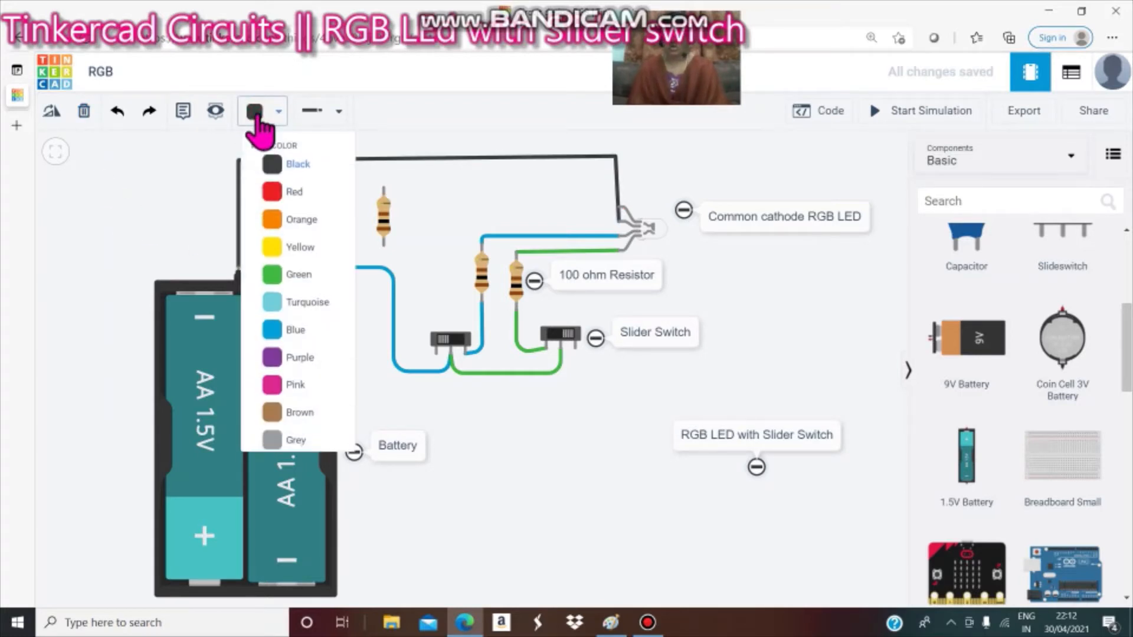
left_click(293, 193)
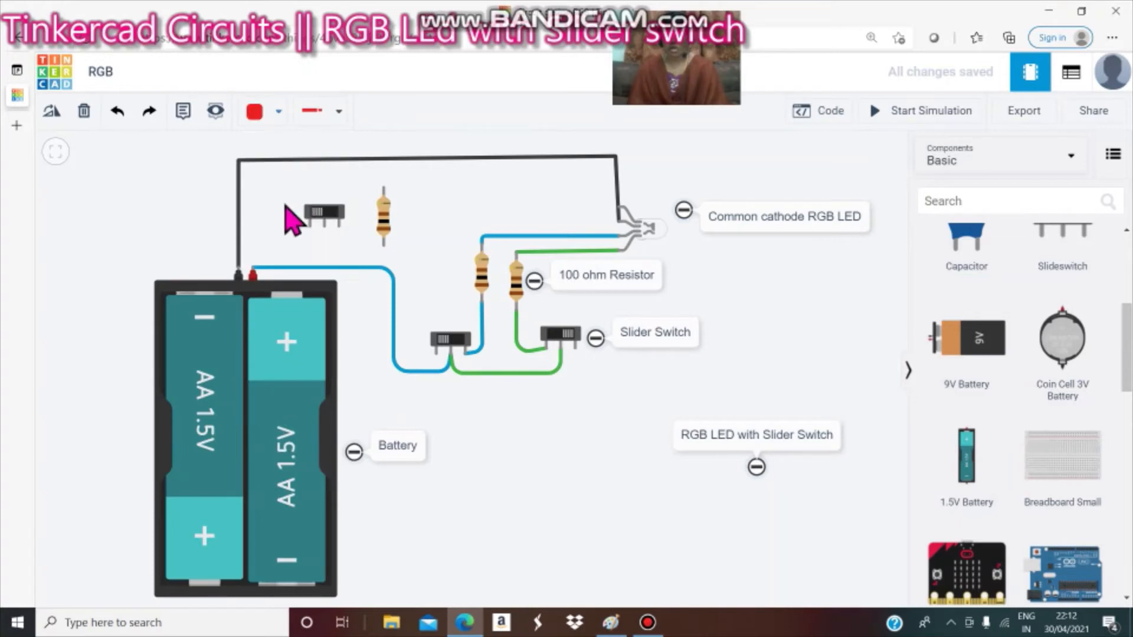
left_click(253, 270)
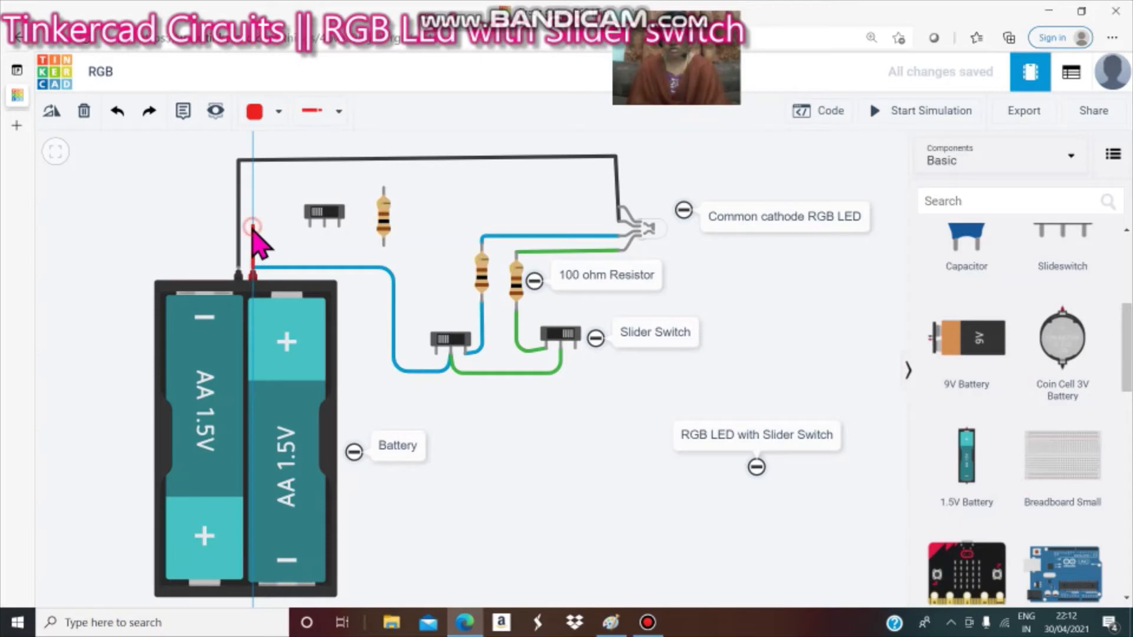
left_click(253, 228)
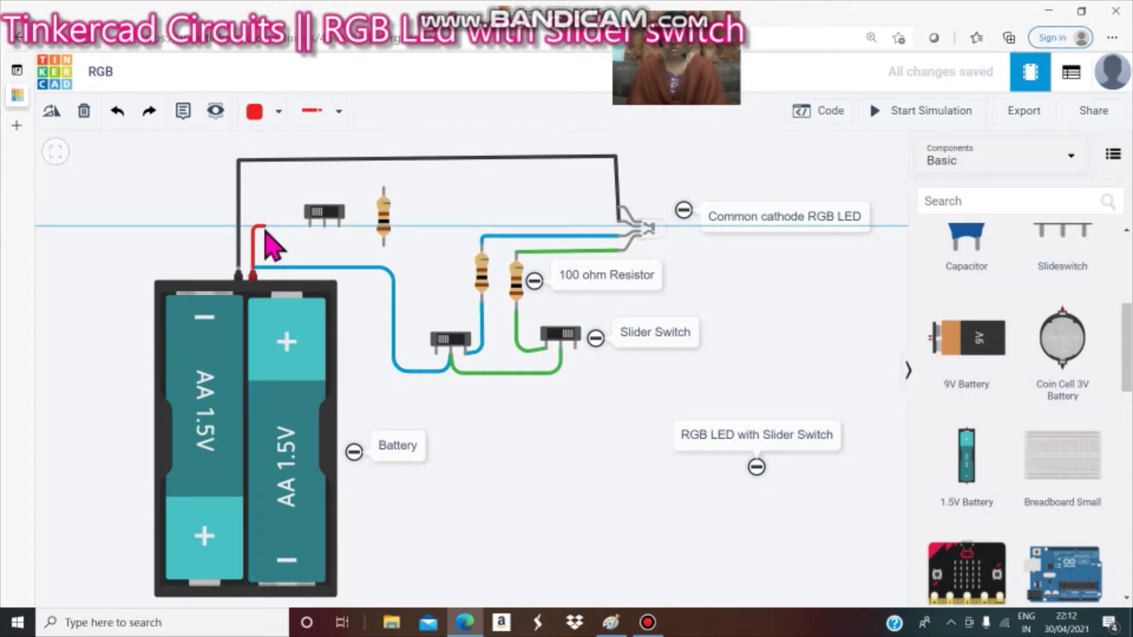
left_click(324, 232)
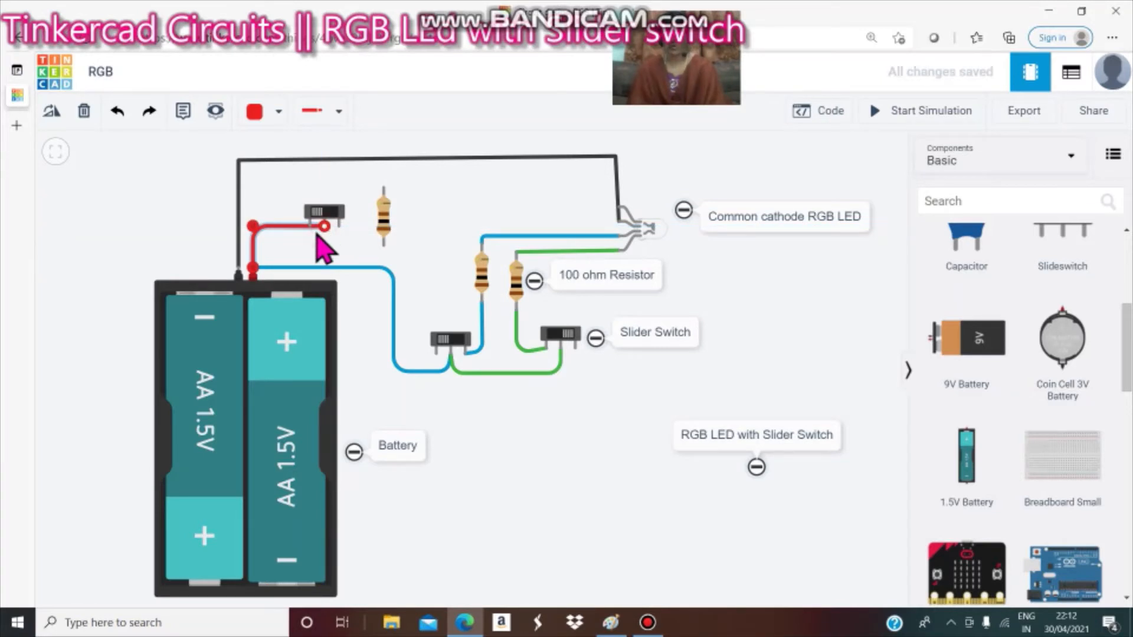
left_click(320, 250)
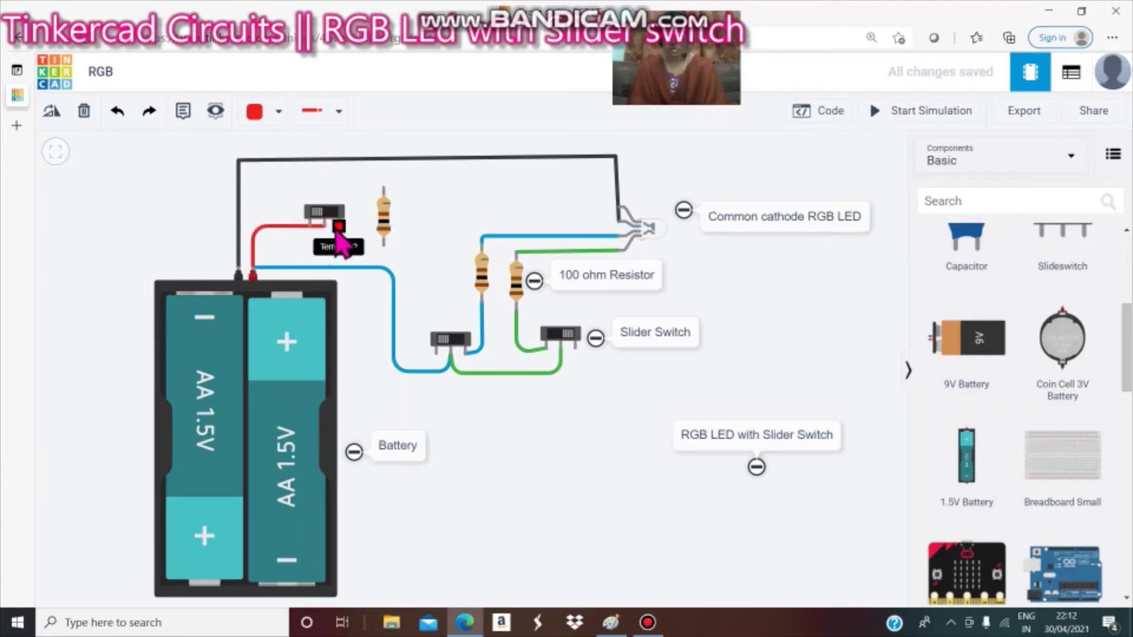
Connect the top slider switch's outer terminal to the bottom of the nearby resistor with a red wire.
left_click(337, 230)
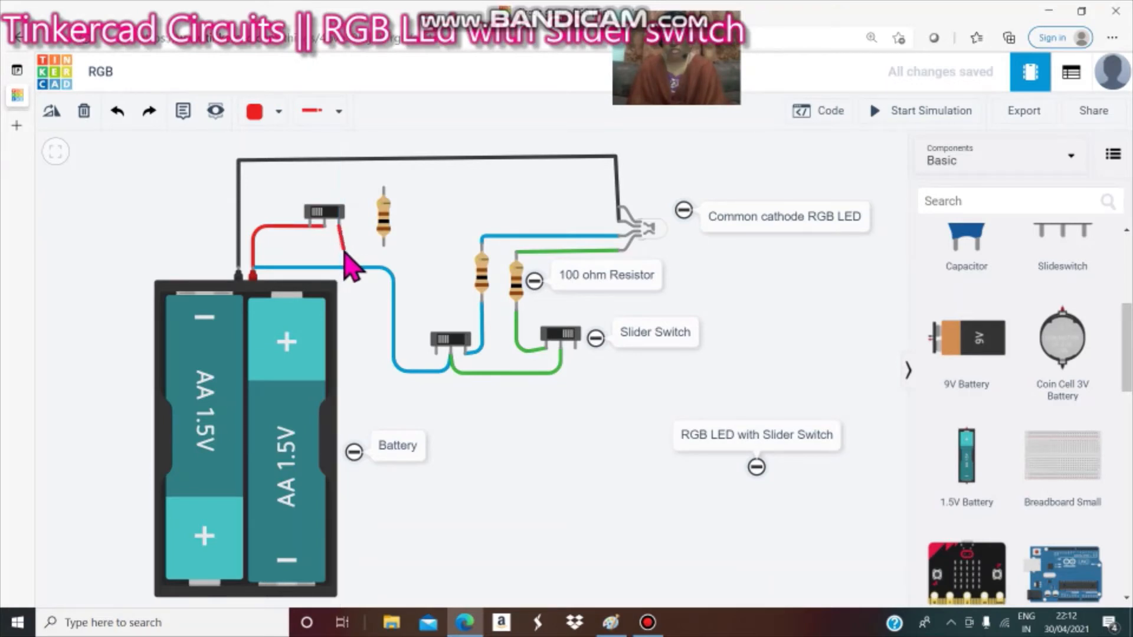
left_click(340, 249)
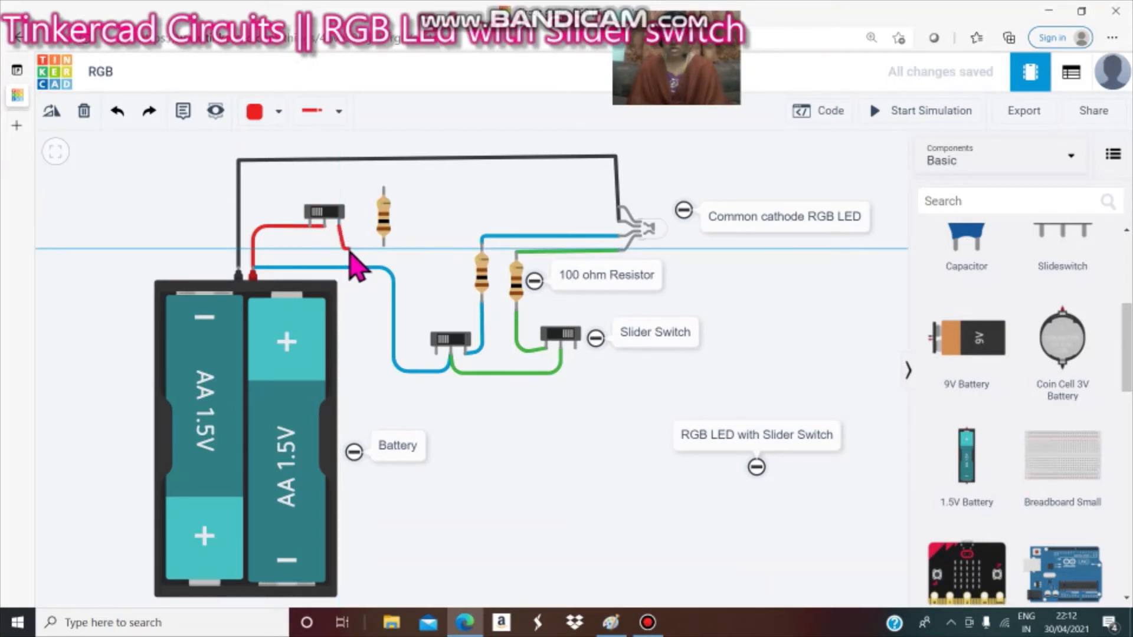
left_click(382, 248)
left_click(382, 257)
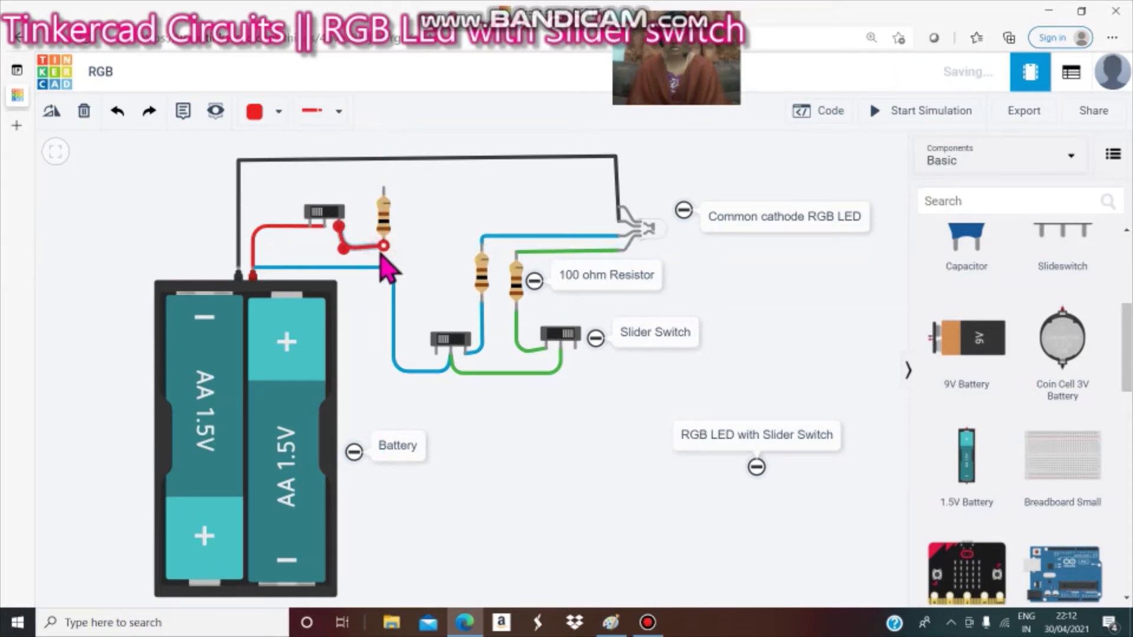
Run a red wire from the top of that resistor over to the LED's red pin.
left_click(383, 193)
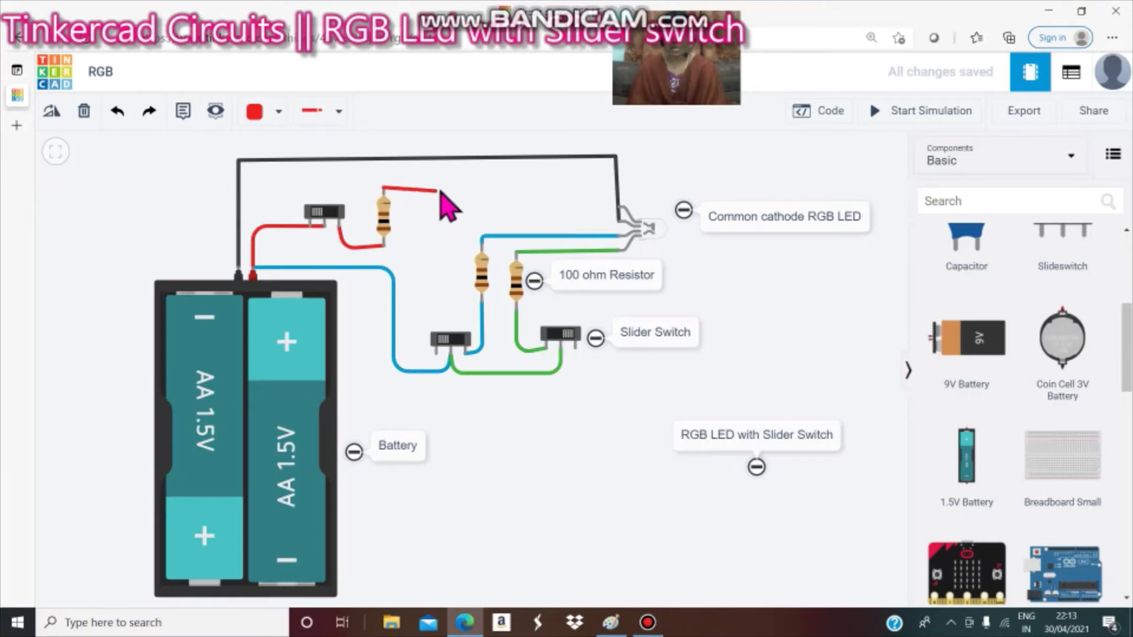
left_click(590, 188)
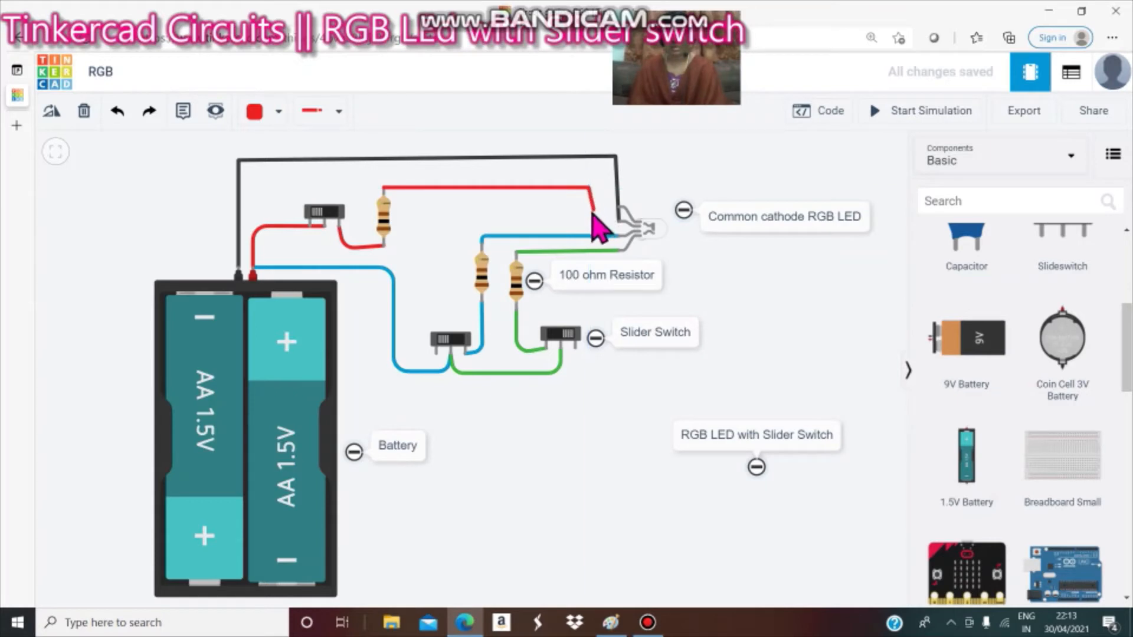
left_click(590, 211)
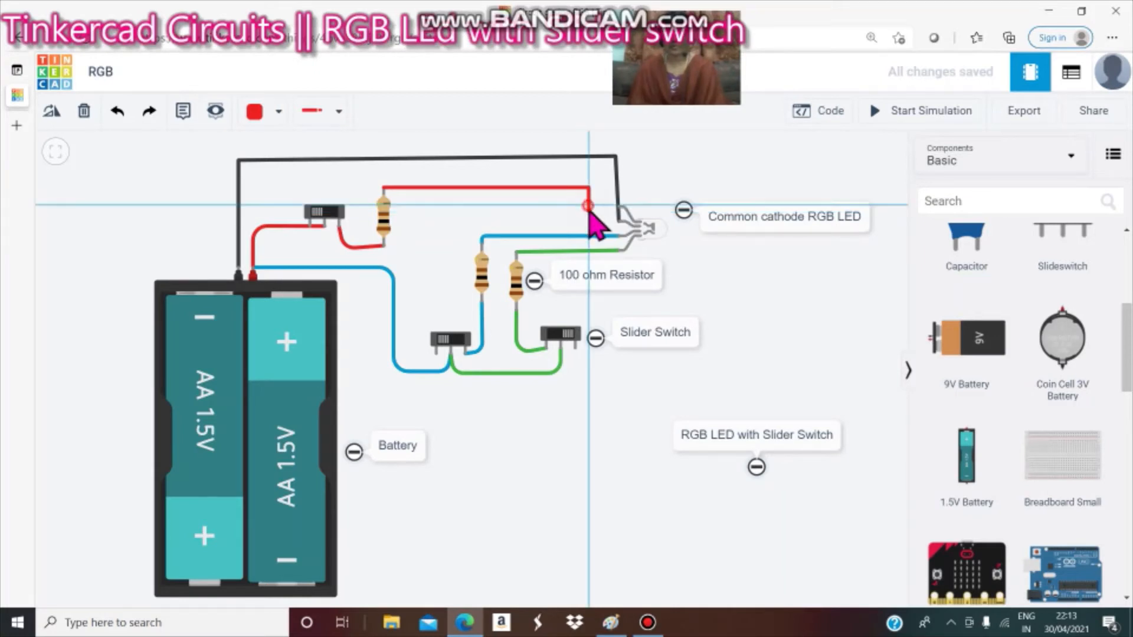
left_click(618, 207)
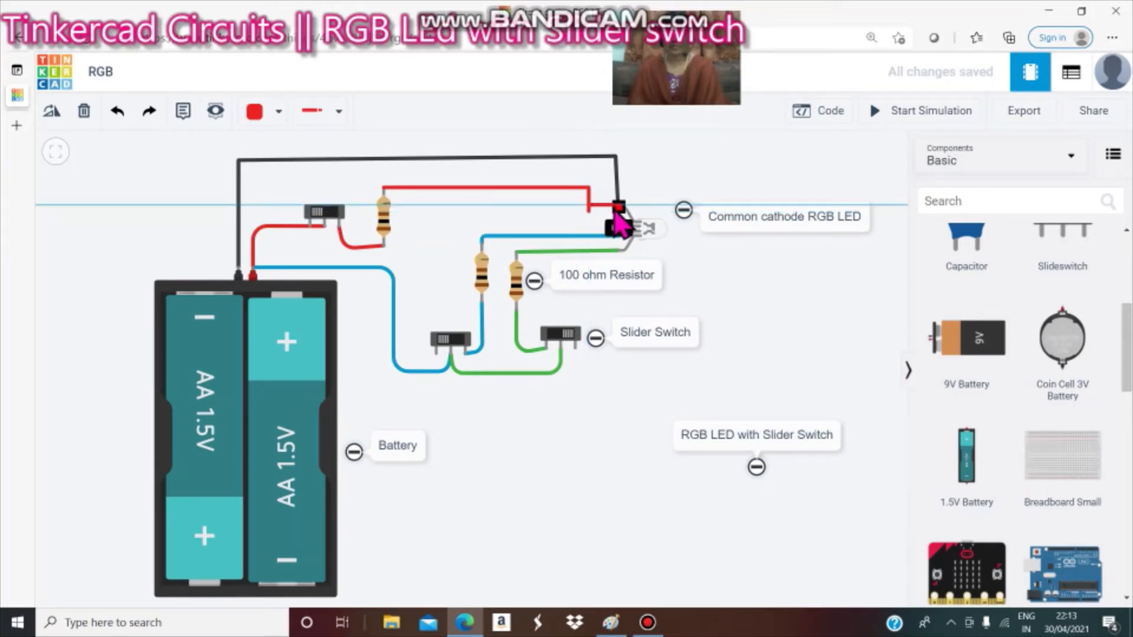
left_click(618, 207)
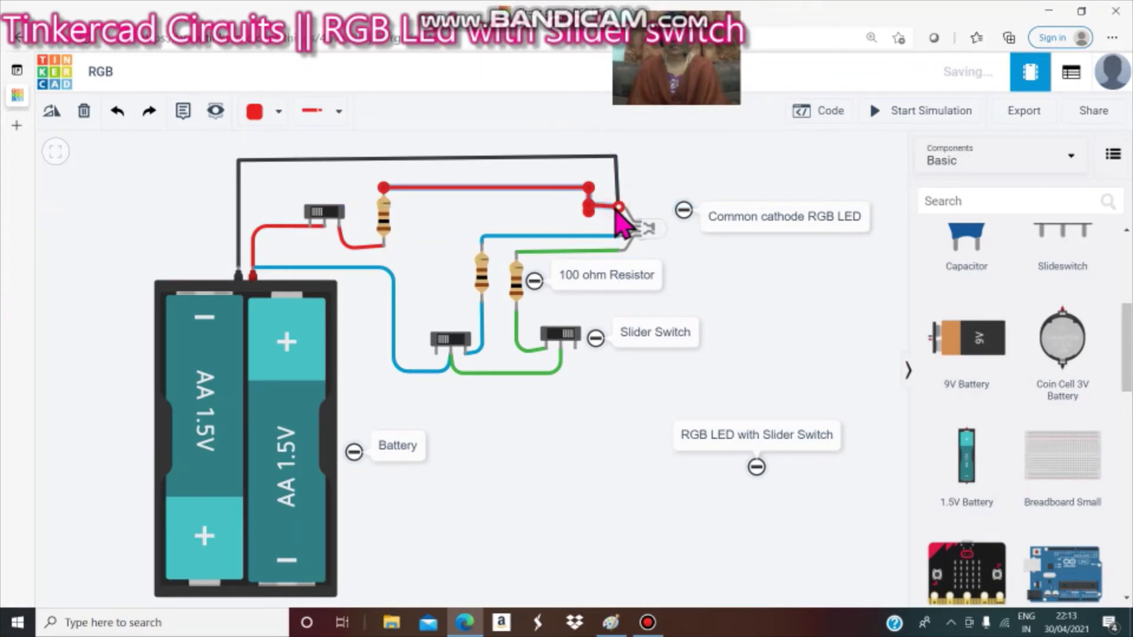
left_click(514, 214)
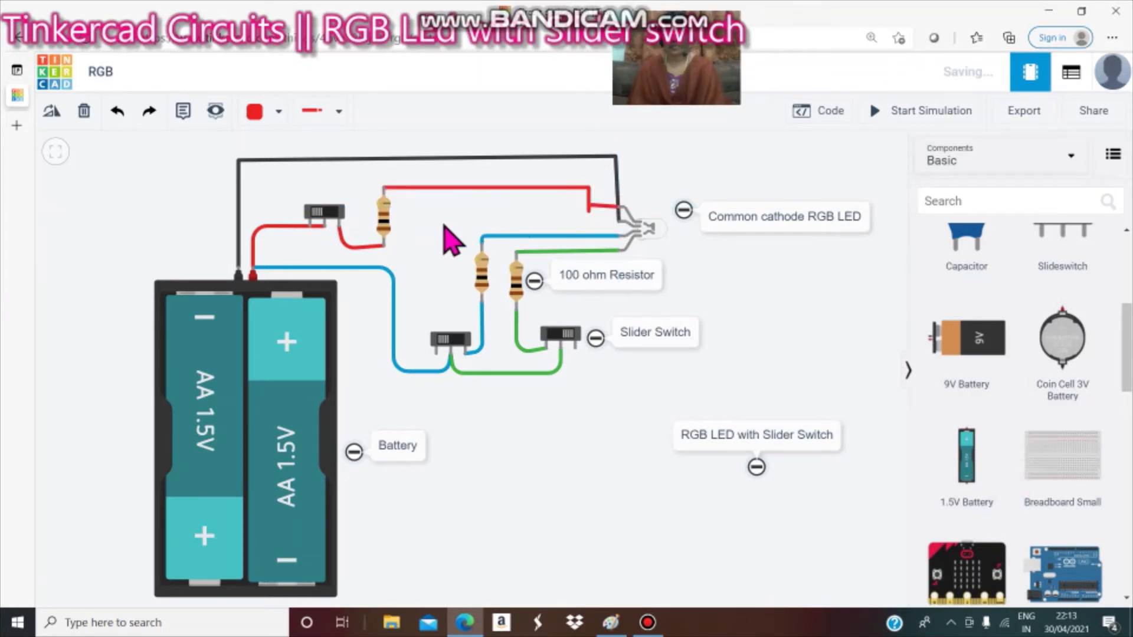
Run the simulation and toggle the top slider switch to test the LED's red channel.
left_click(334, 217)
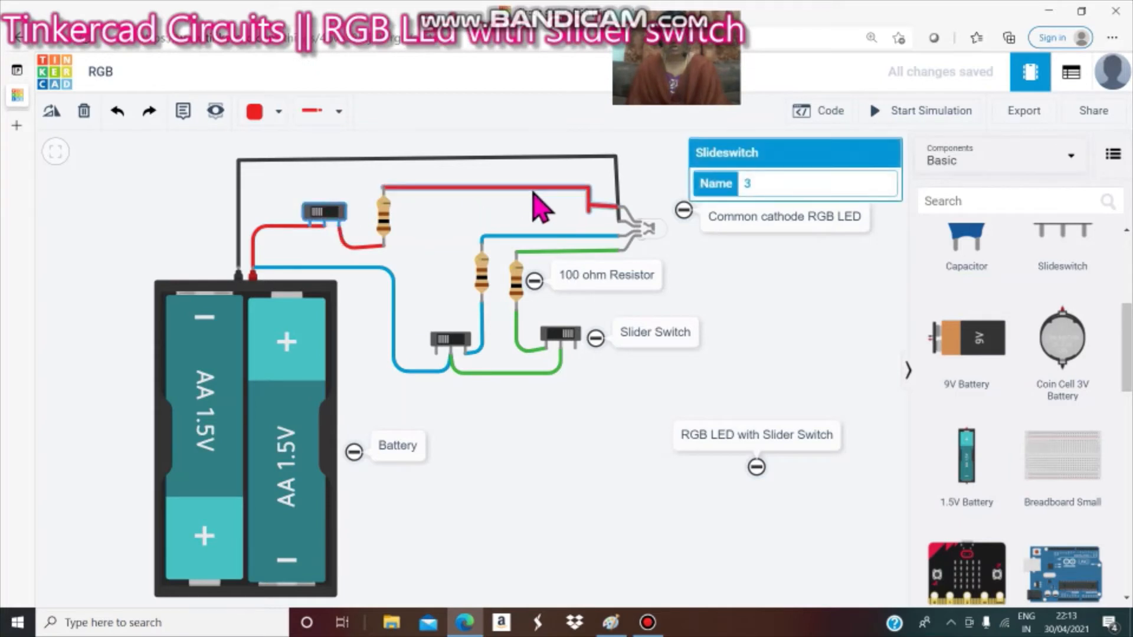
left_click(902, 121)
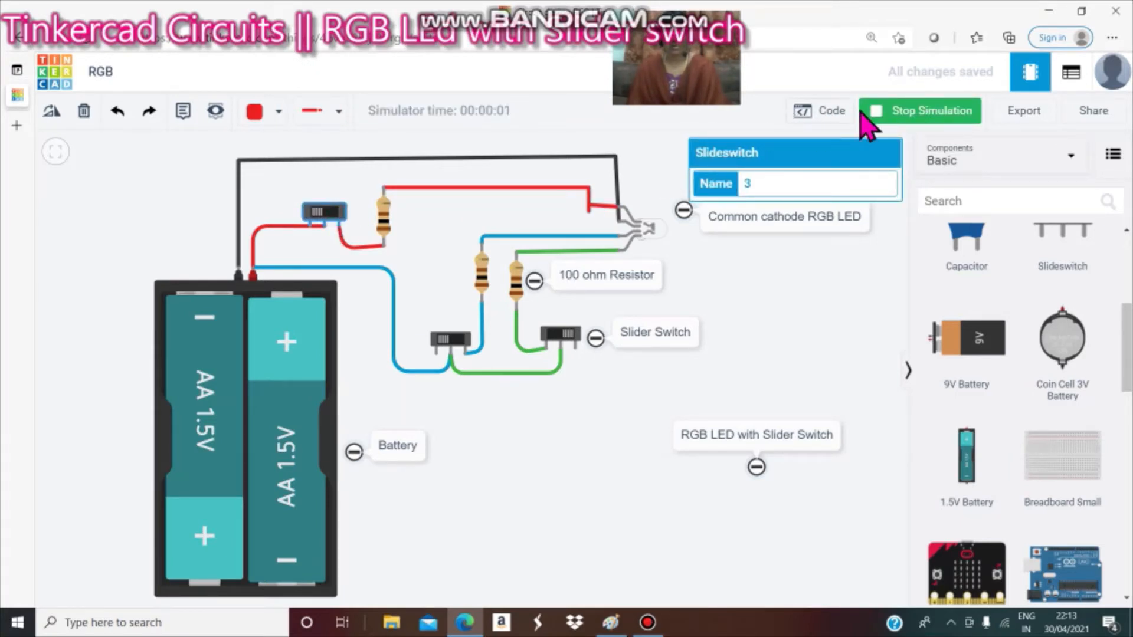
left_click(935, 118)
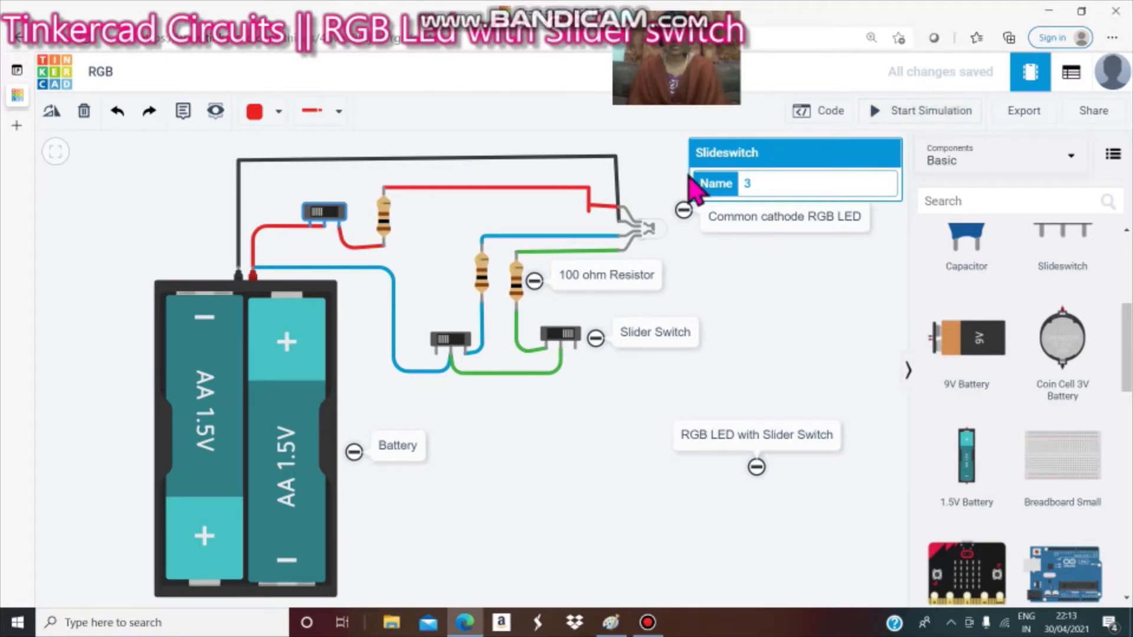
left_click(499, 219)
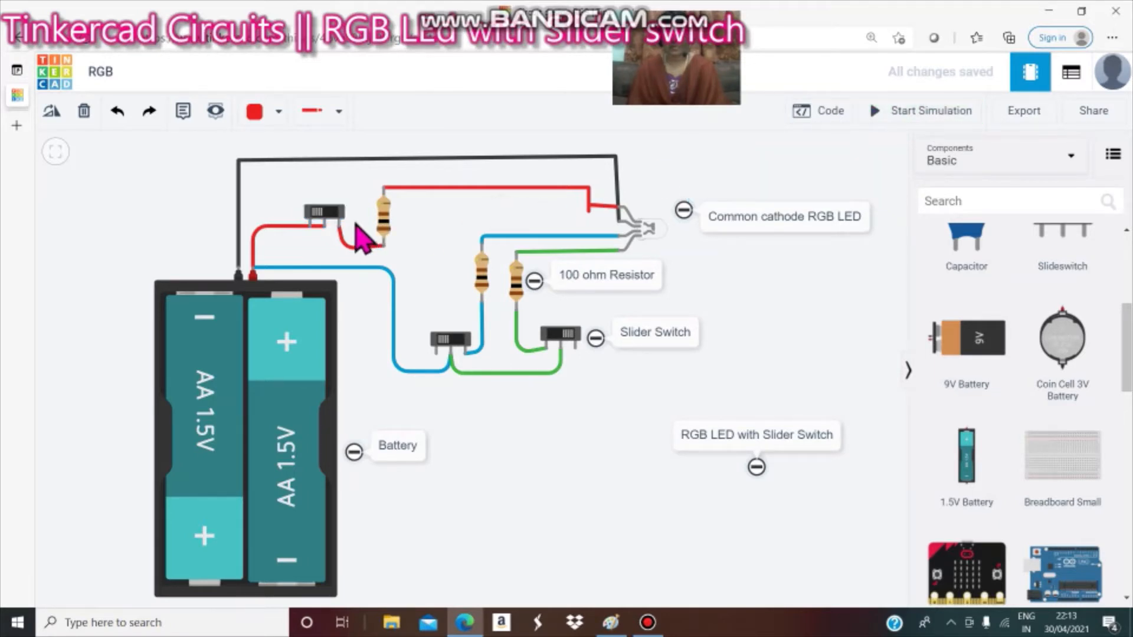
left_click(316, 215)
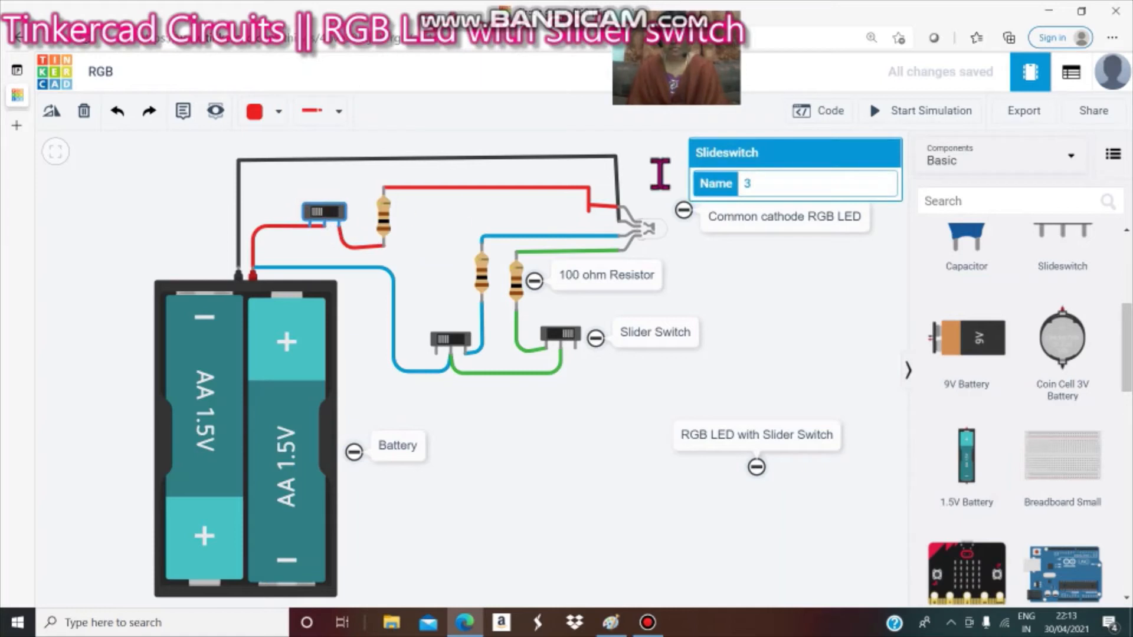
left_click(936, 118)
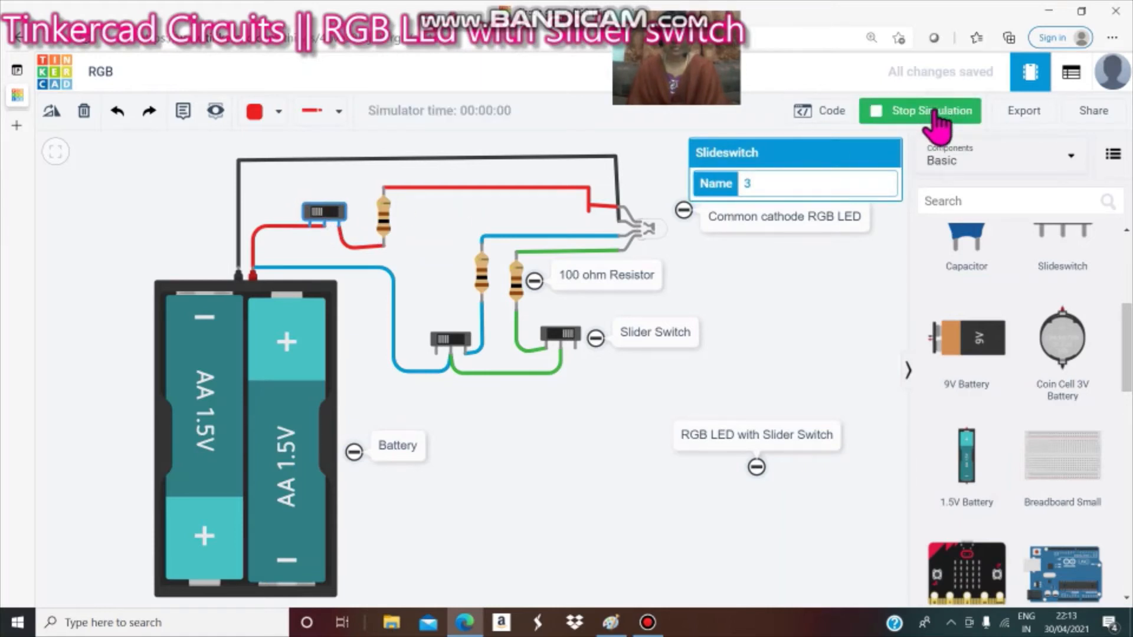
left_click(796, 316)
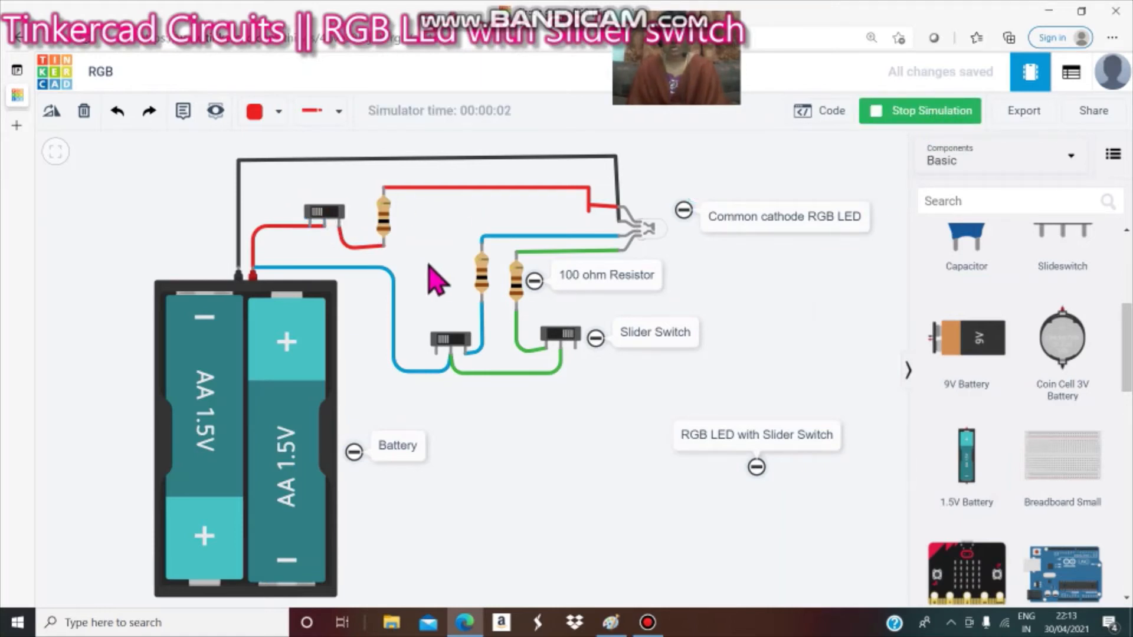
left_click(331, 218)
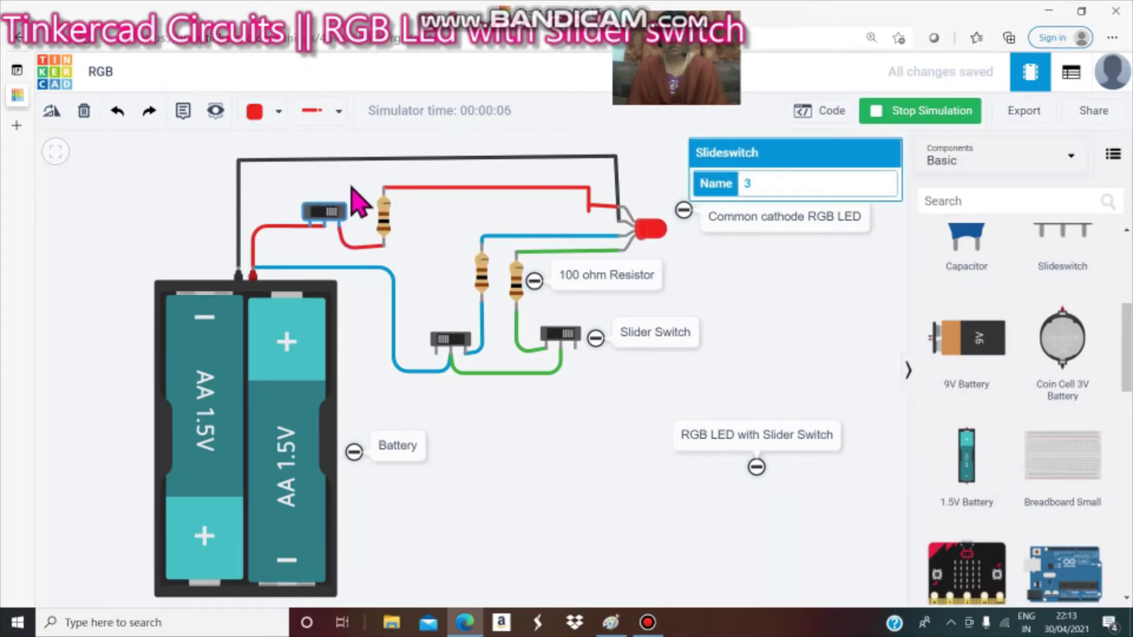
left_click(353, 200)
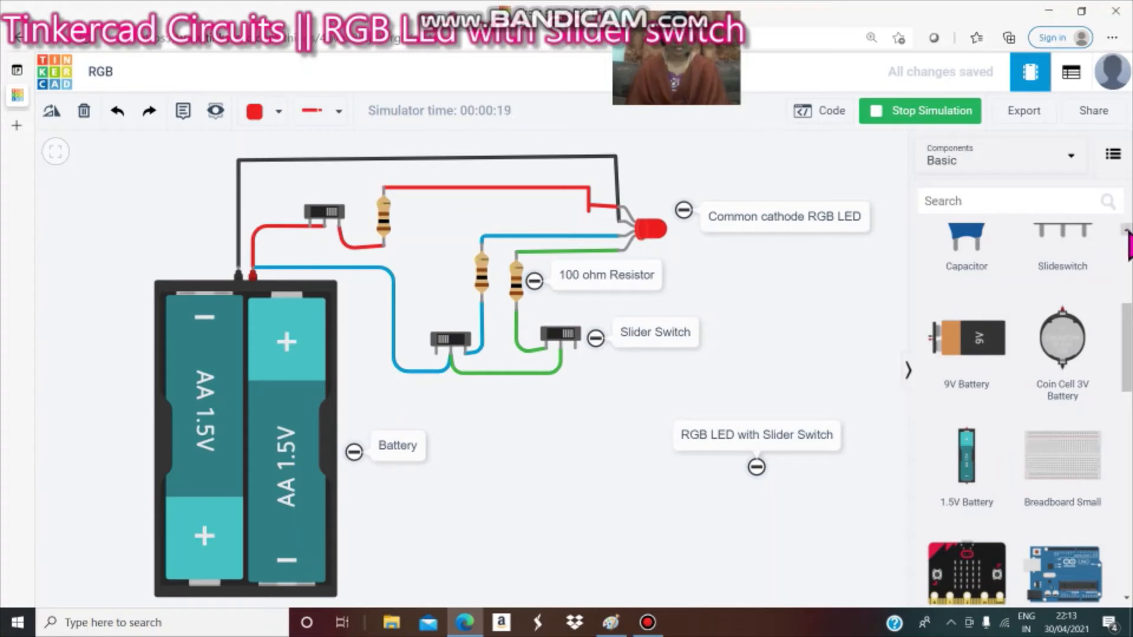
scroll(1127, 242, "up", 3)
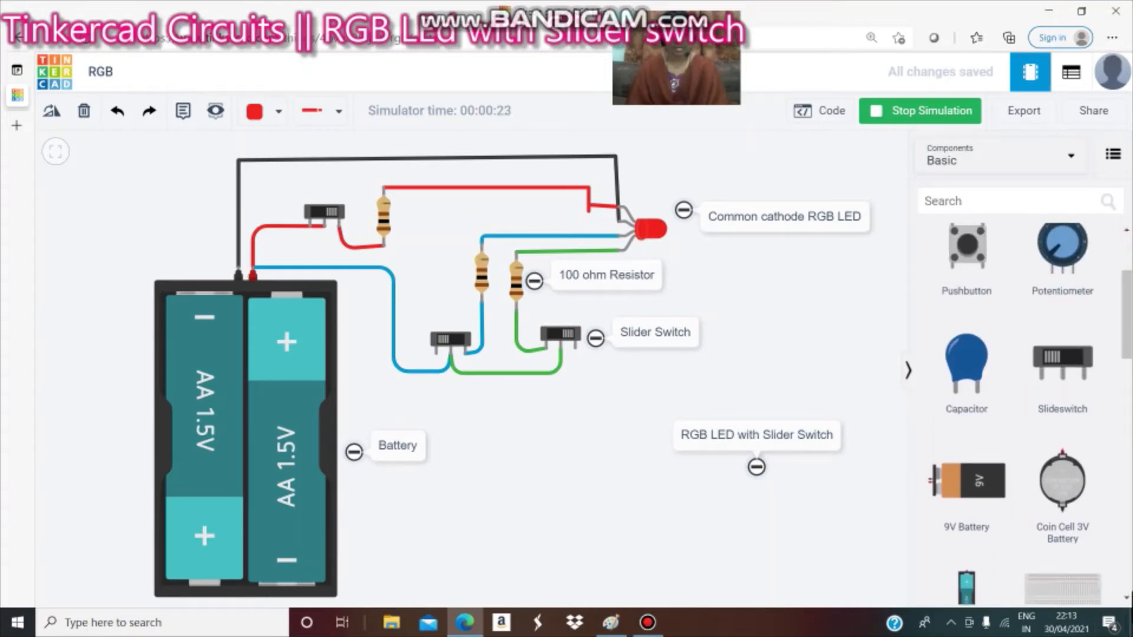
scroll(1124, 602, "down", 3)
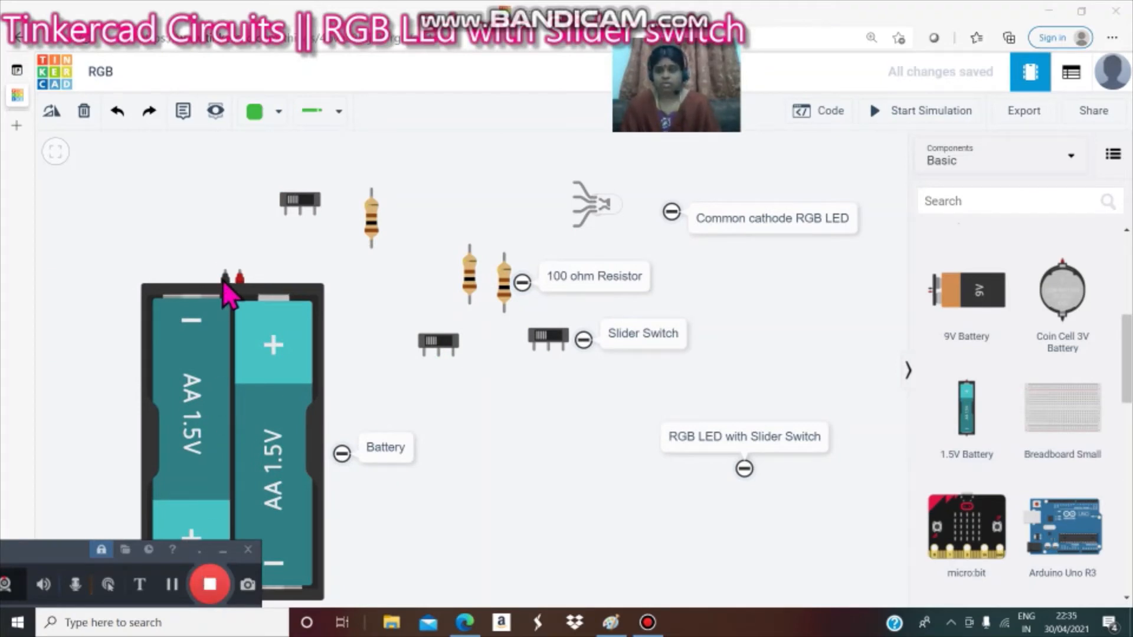
Draw a black wire from the battery's negative terminal over the top to the LED's cathode pin.
left_click(222, 551)
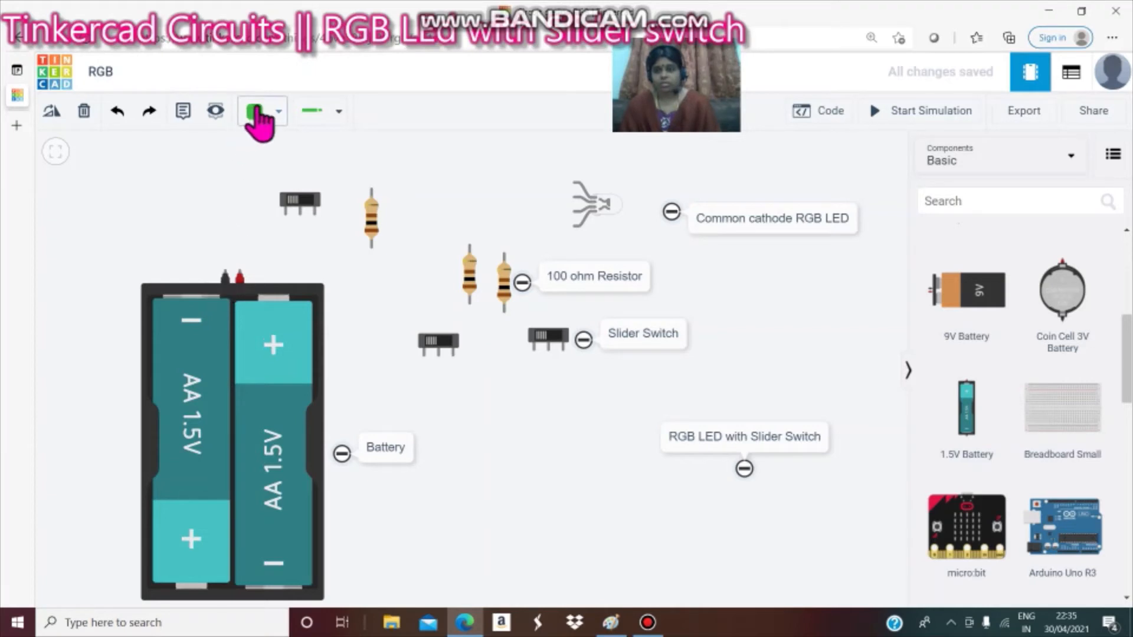
left_click(257, 113)
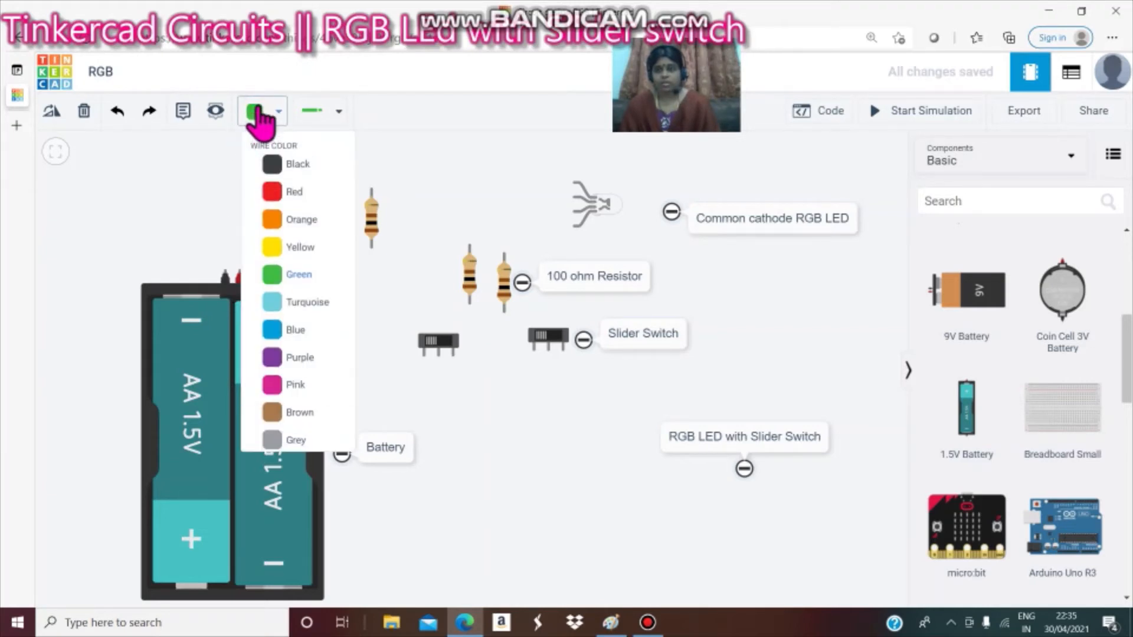
left_click(273, 171)
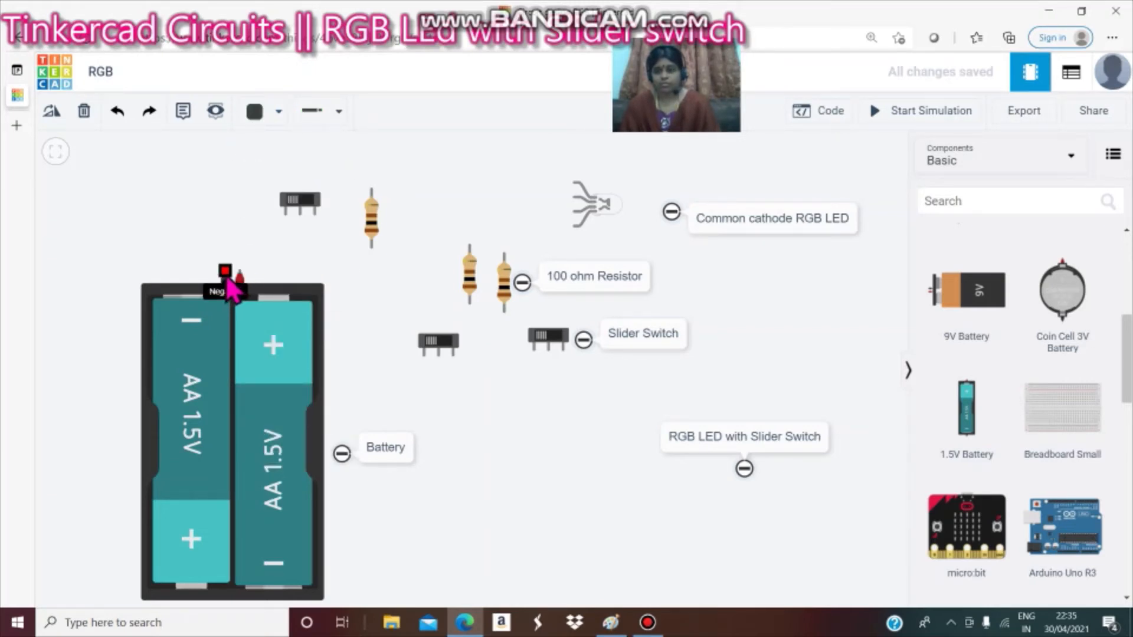
left_click(226, 275)
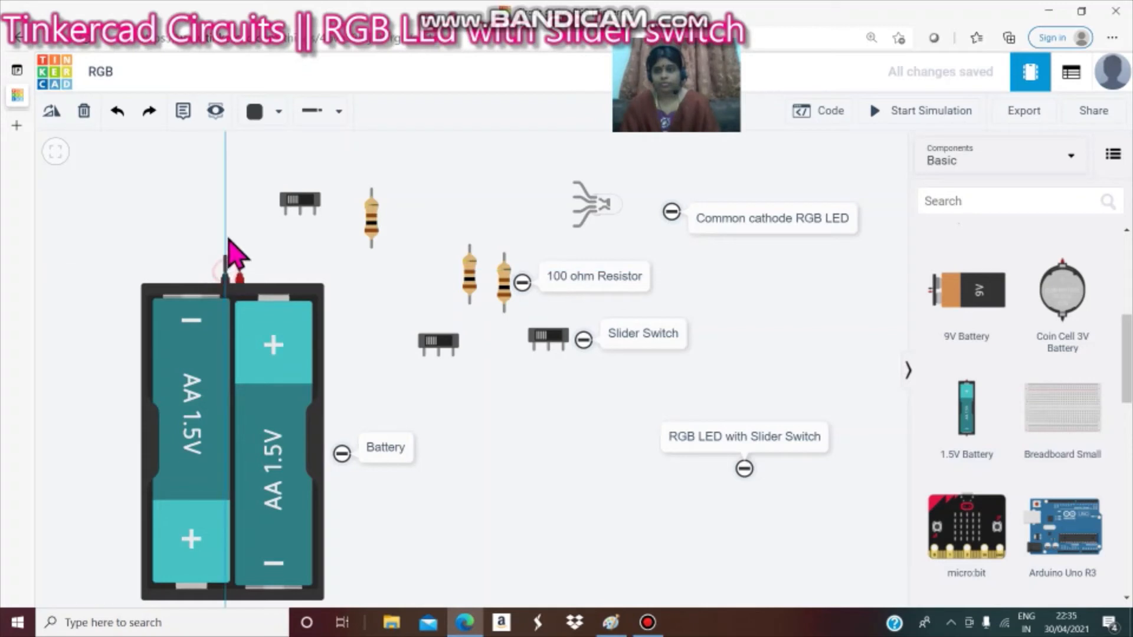
left_click(225, 159)
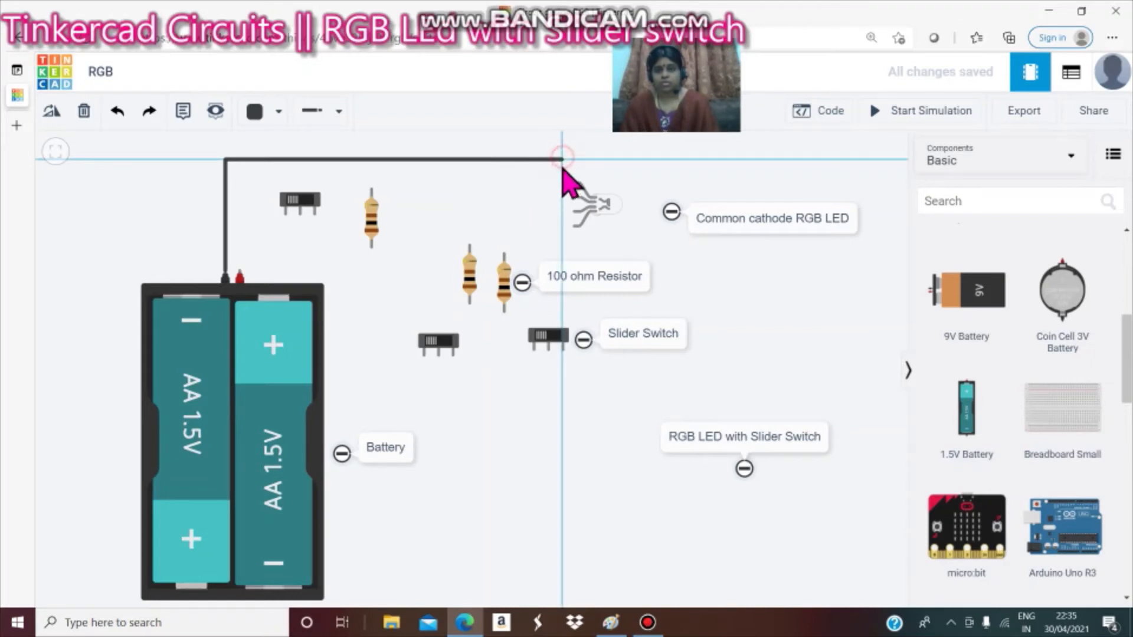
left_click(561, 158)
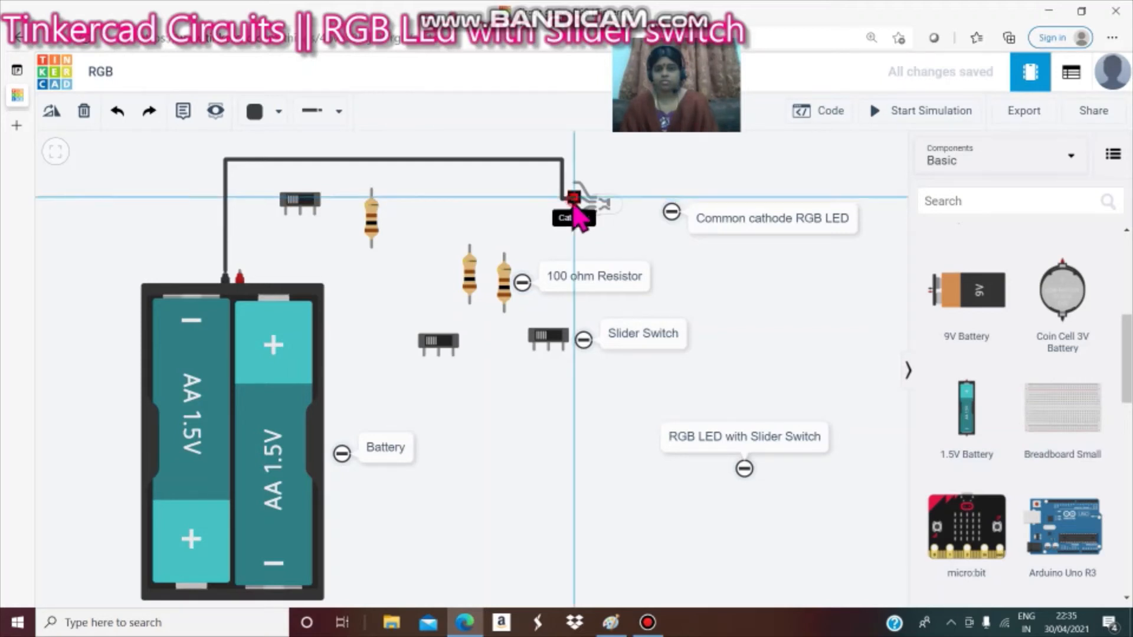
left_click(572, 202)
left_click(500, 185)
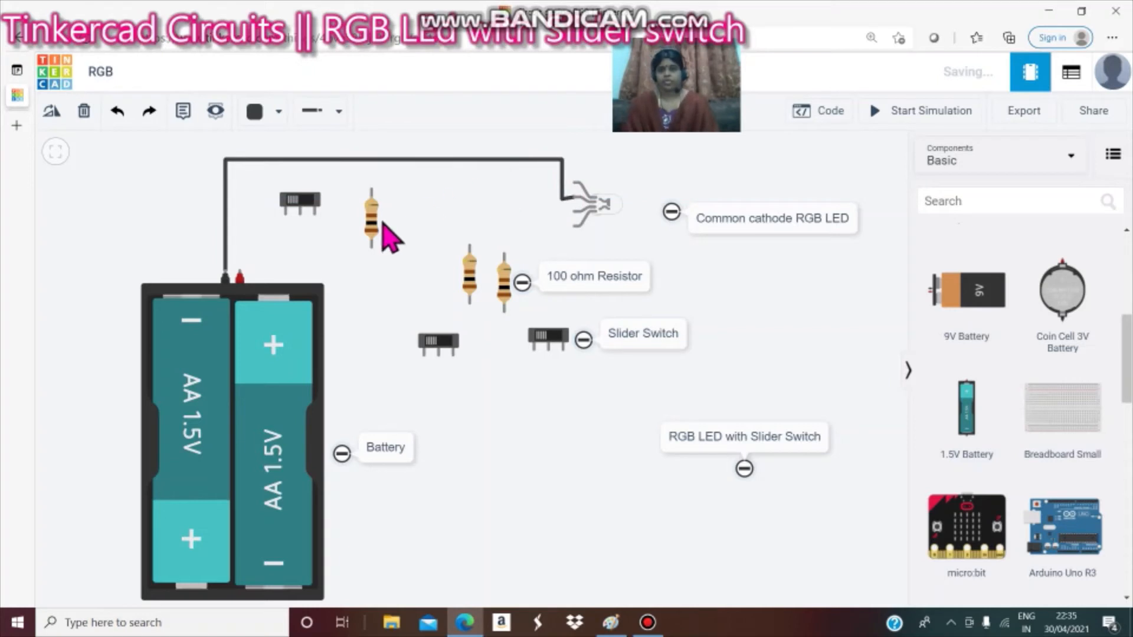
Draw a red wire from the battery's positive terminal up to the top slider switch's common terminal.
left_click(240, 273)
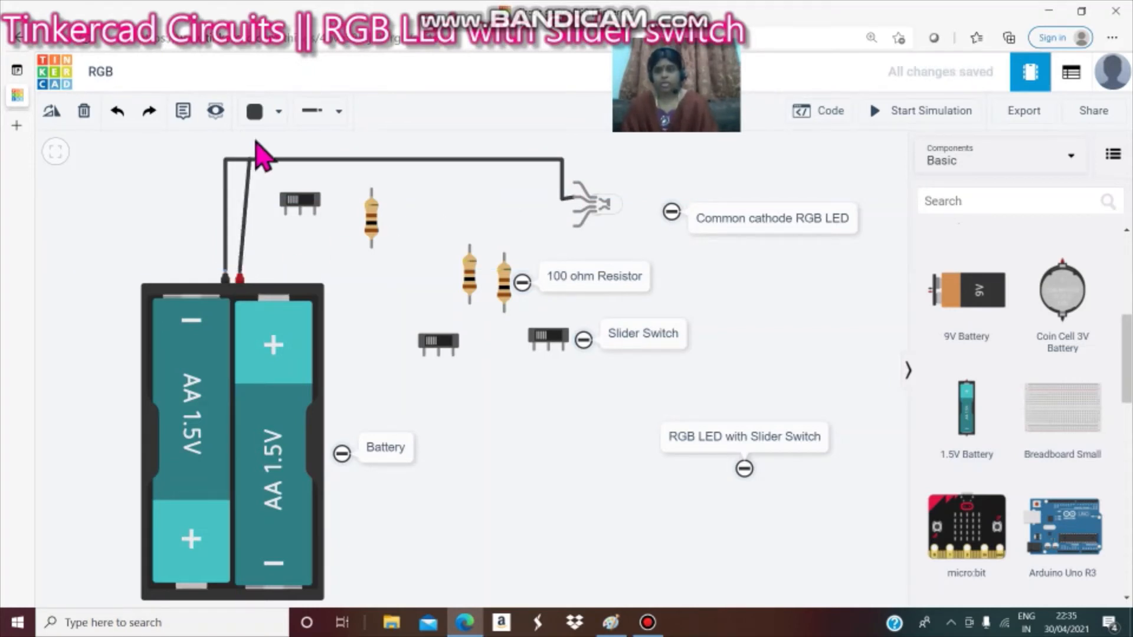
left_click(257, 112)
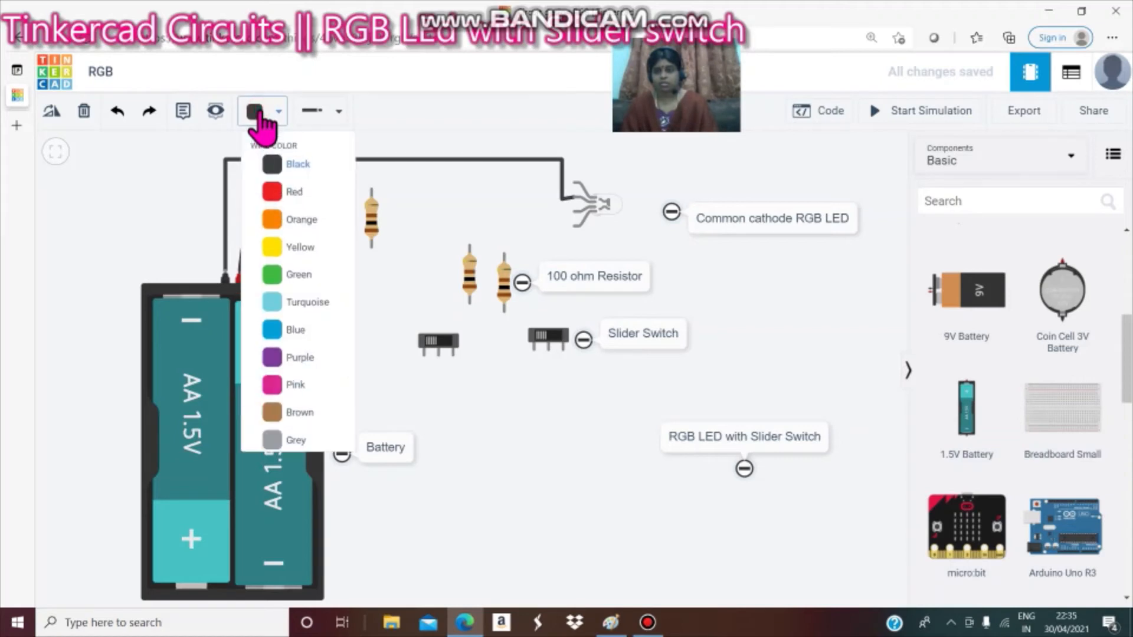
left_click(272, 194)
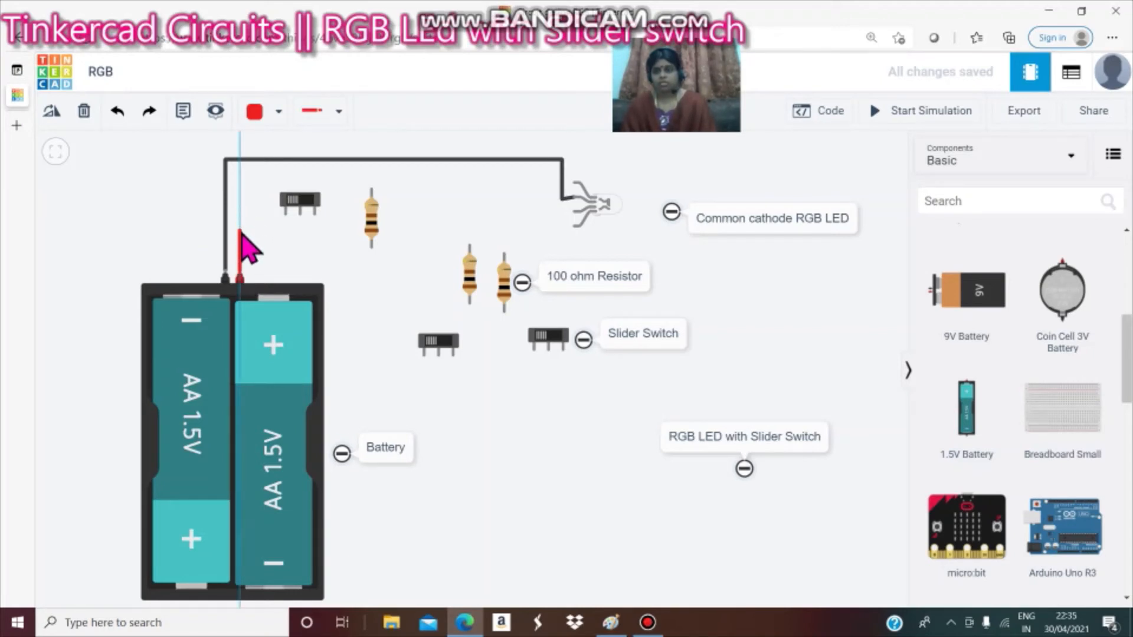
left_click(242, 231)
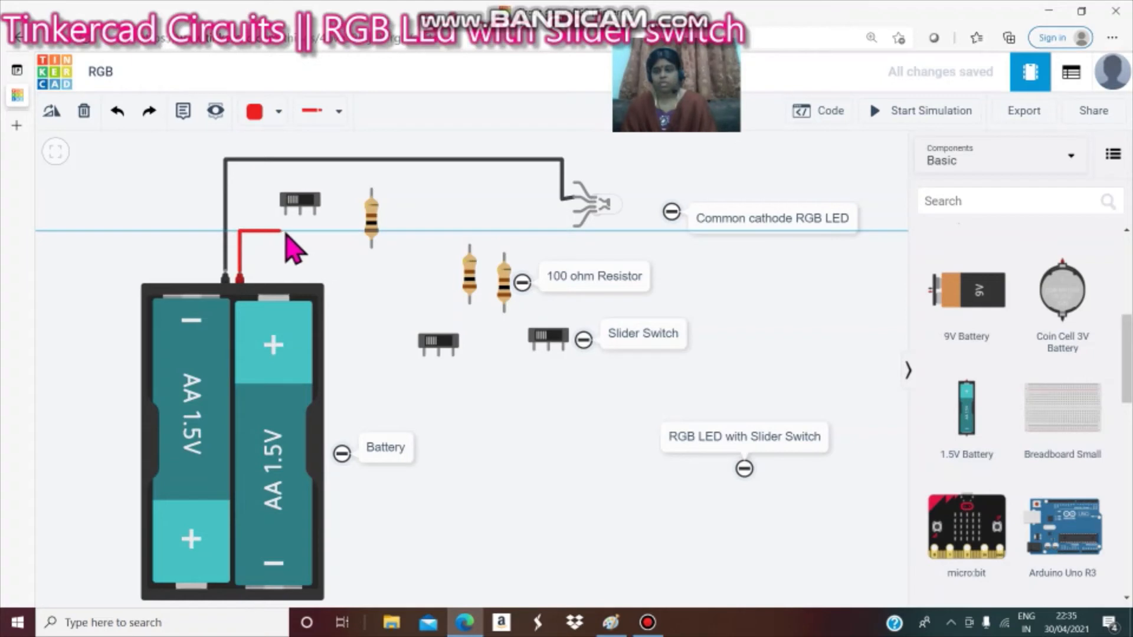
left_click(298, 231)
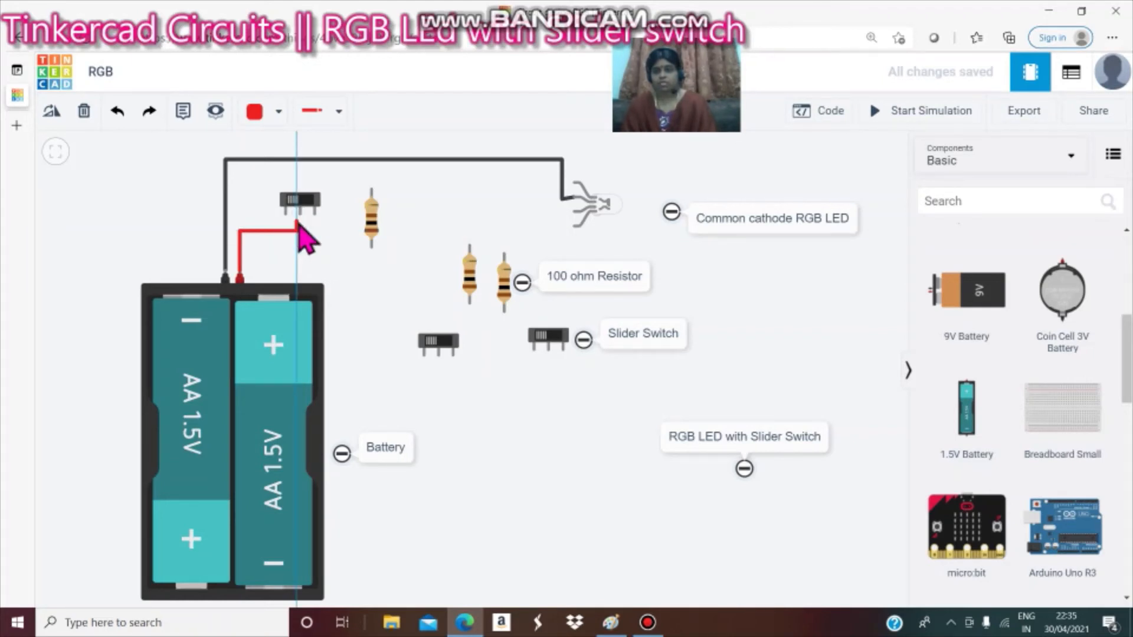
left_click(301, 213)
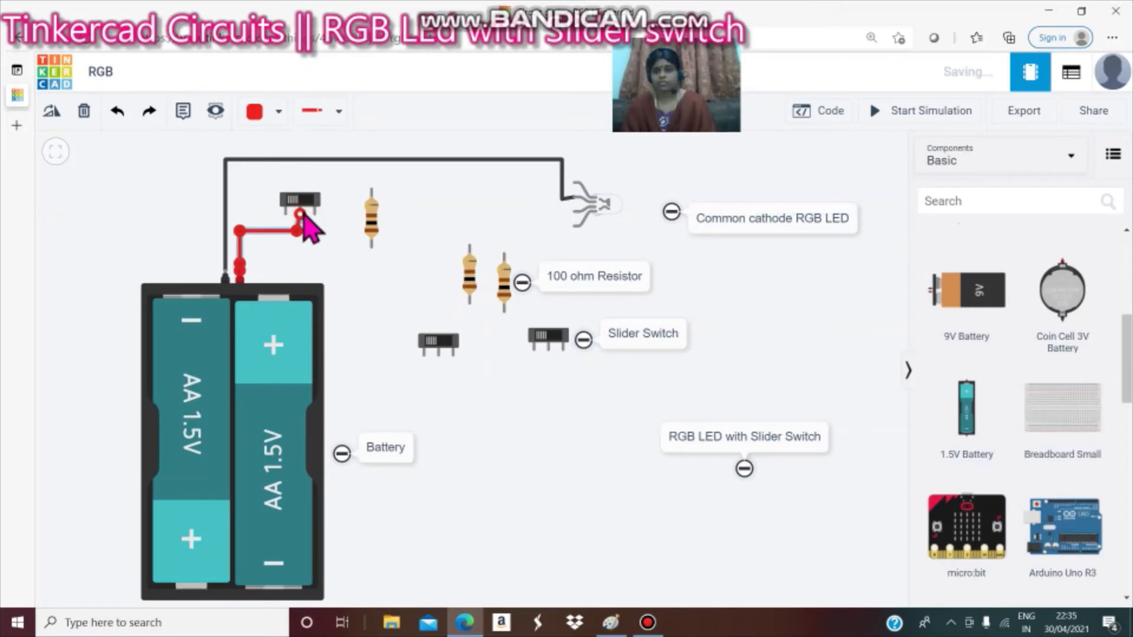
Connect the top slider switch's outer terminal to the bottom of the nearby resistor with a red wire.
left_click(310, 226)
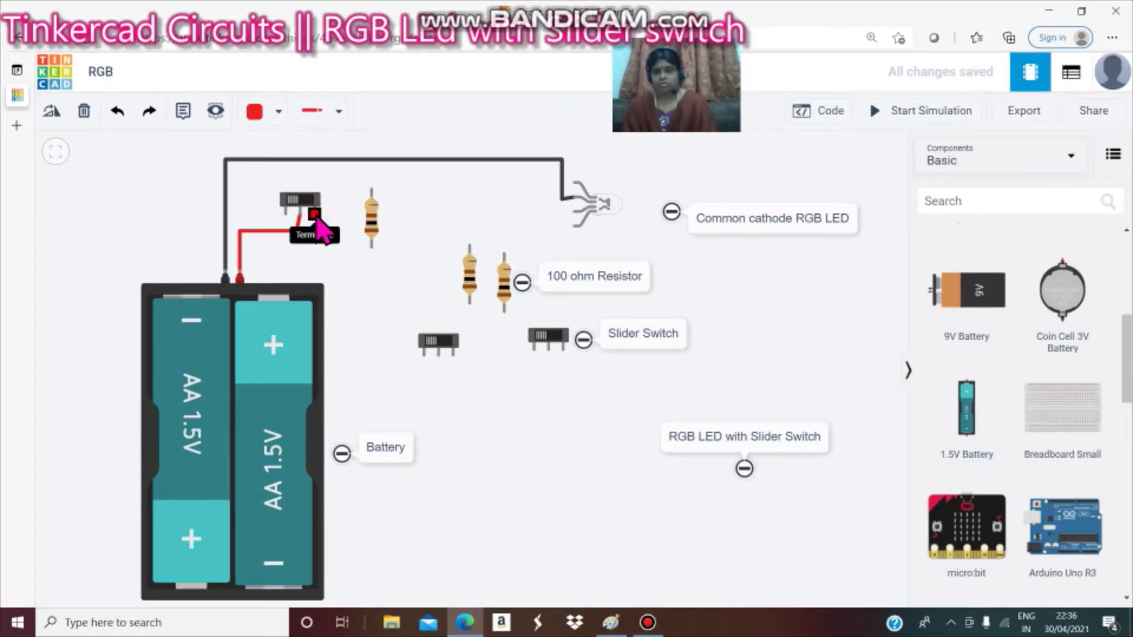
left_click(315, 216)
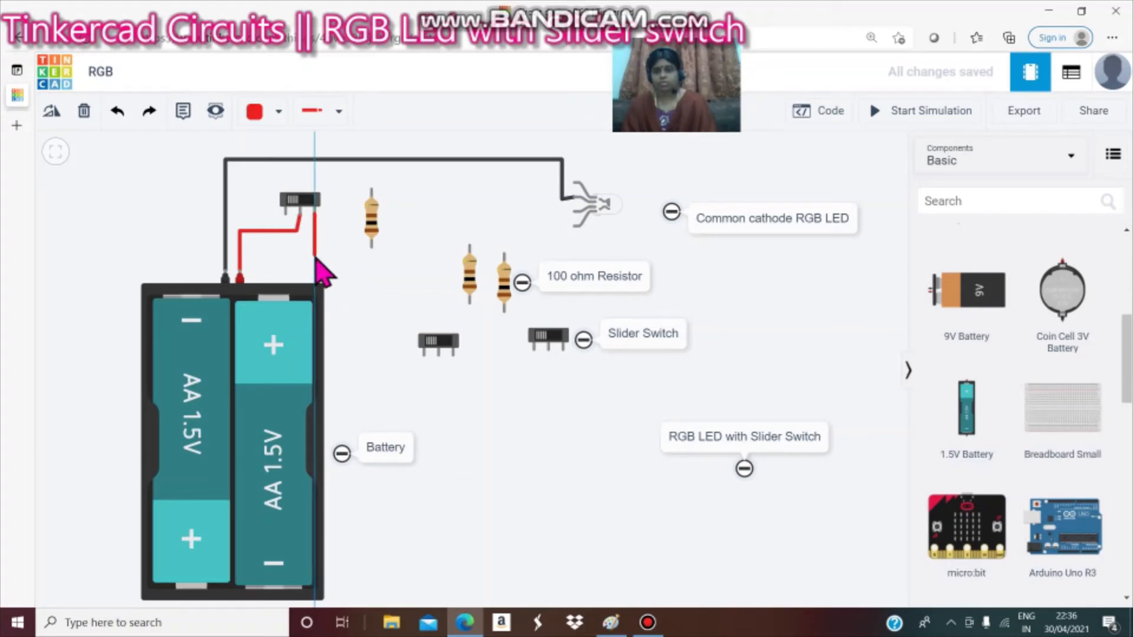
left_click(314, 255)
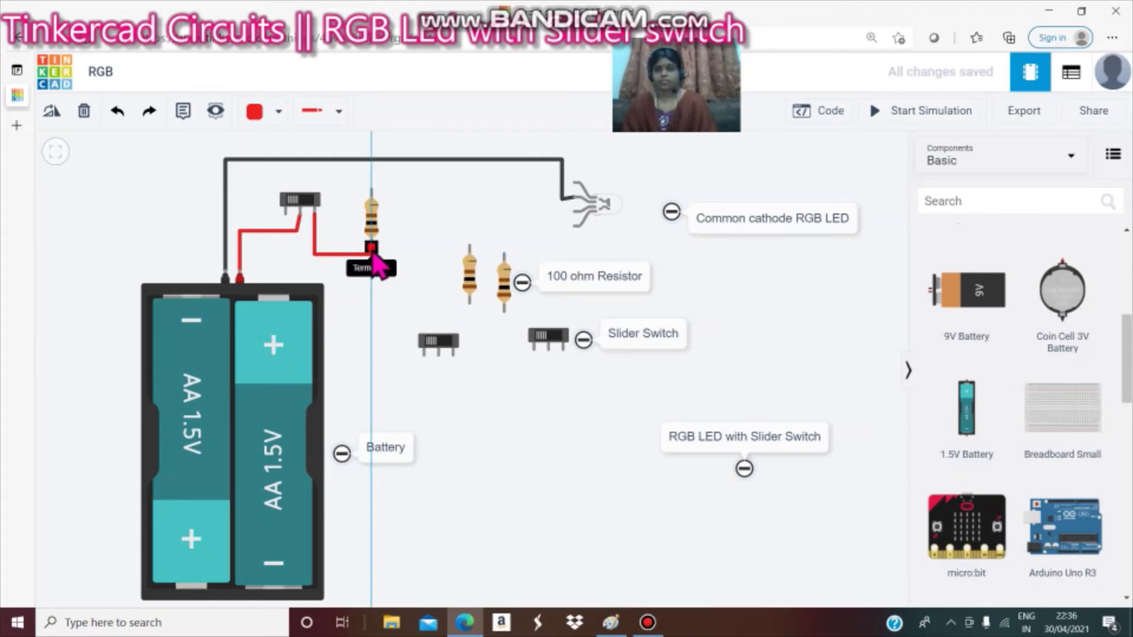
left_click(372, 249)
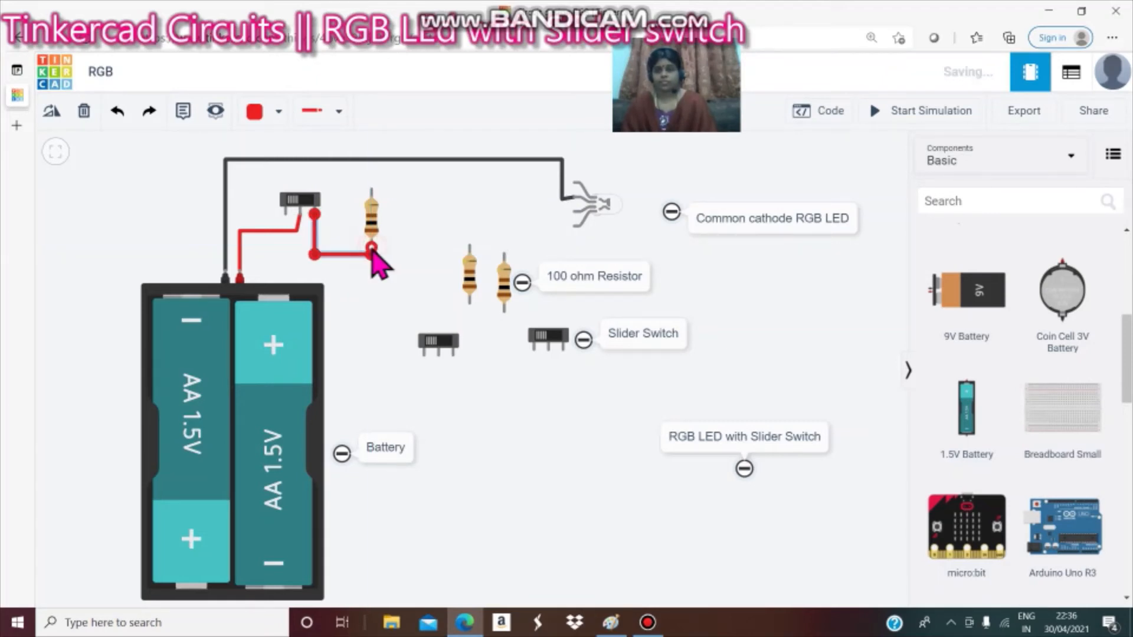
Run a red wire from the top of that resistor over to the LED's red pin.
left_click(371, 190)
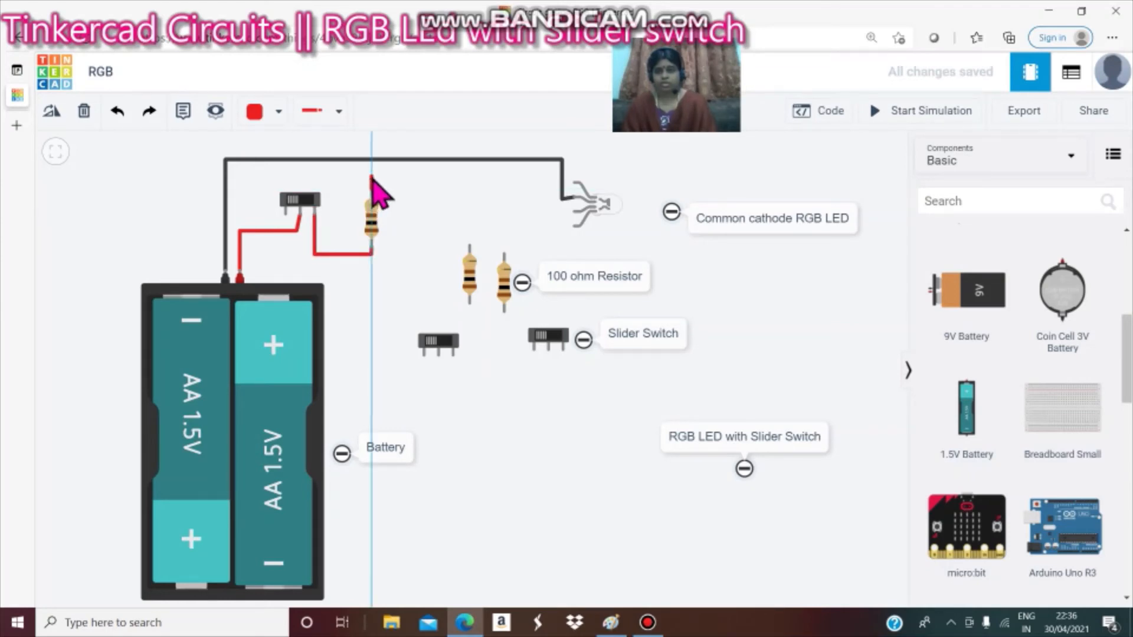
left_click(371, 176)
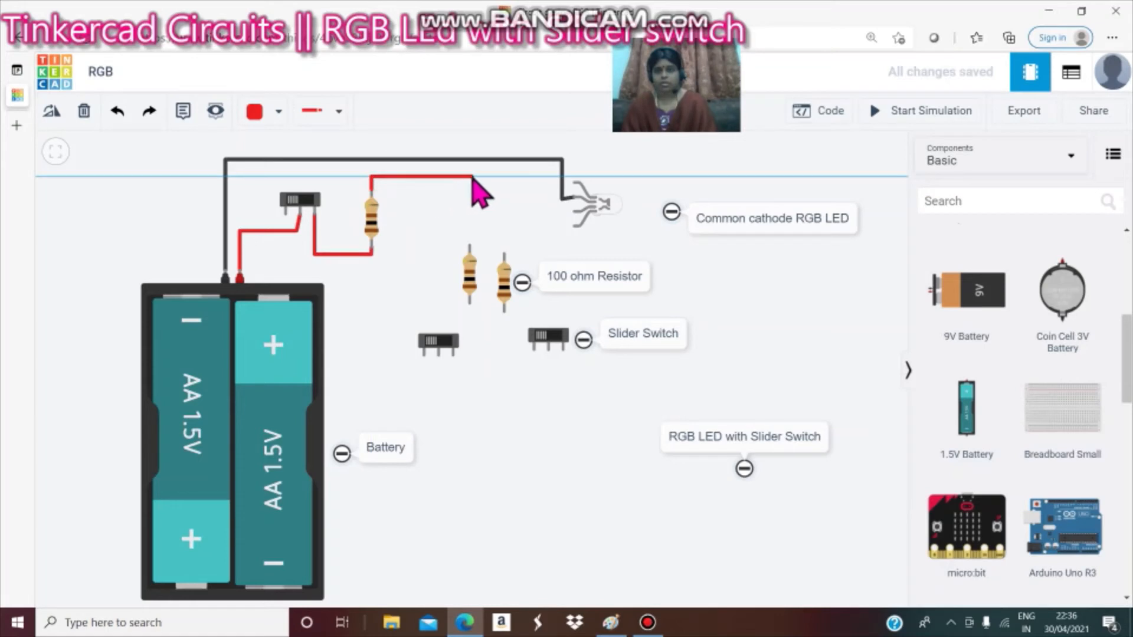
left_click(571, 182)
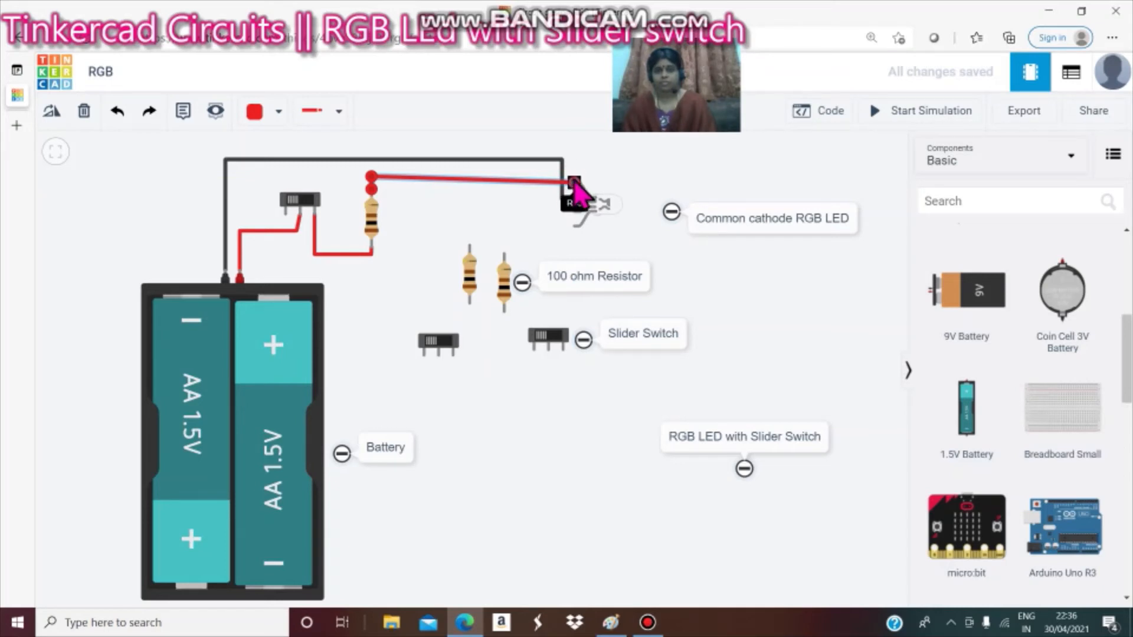
left_click(573, 181)
left_click(590, 171)
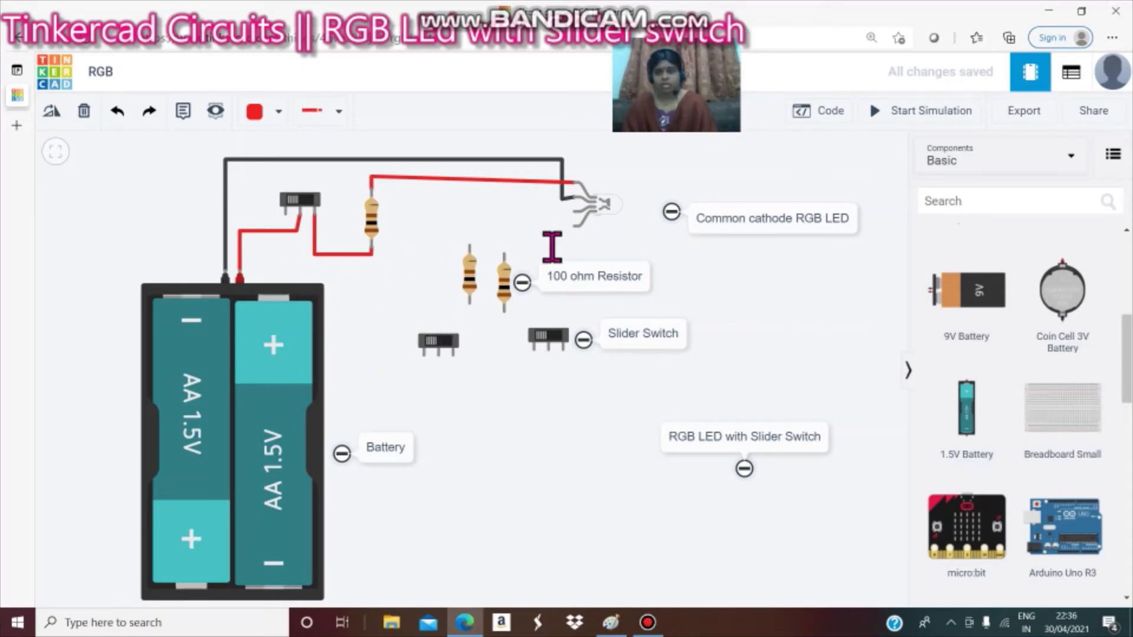
Set the wire colour to blue and try routing a wire from the battery's positive terminal downward, then delete it.
left_click(278, 112)
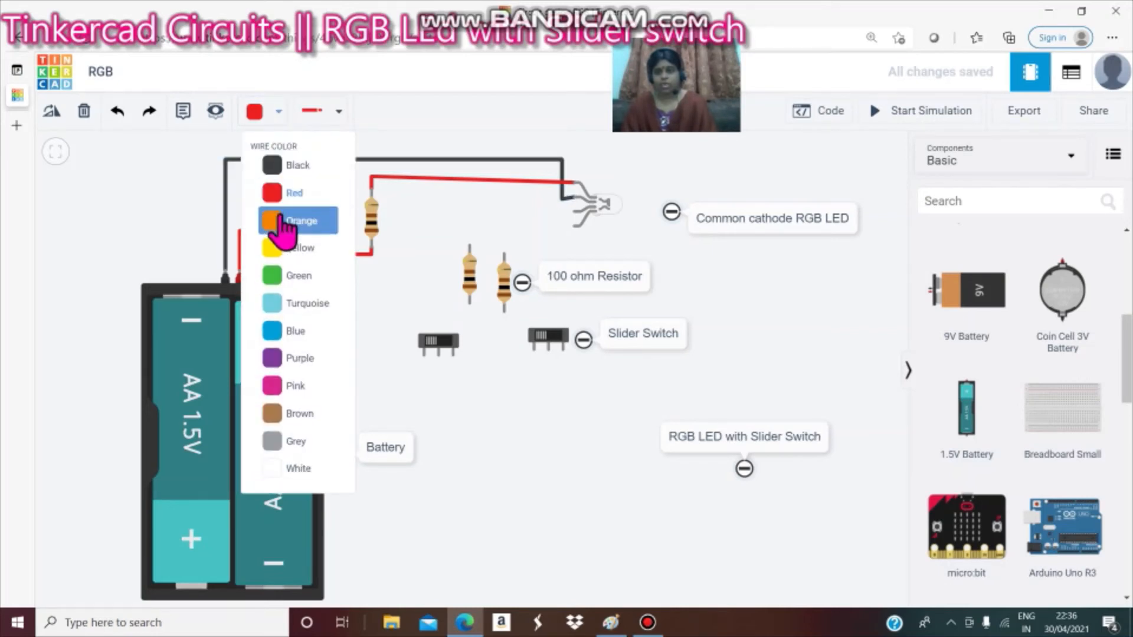
left_click(295, 329)
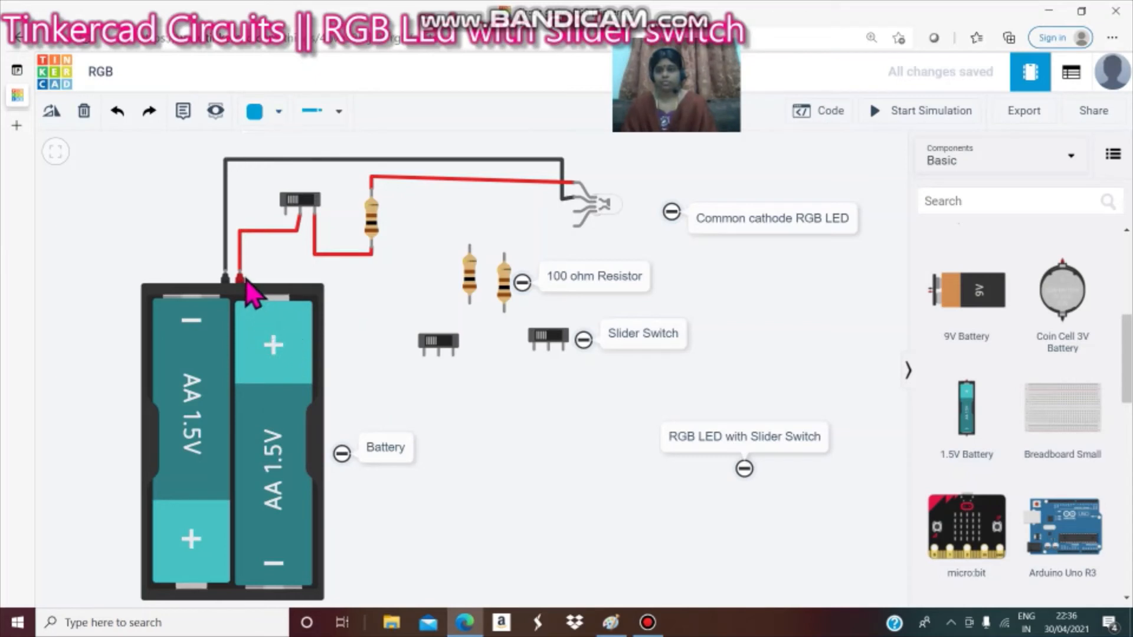
left_click(242, 274)
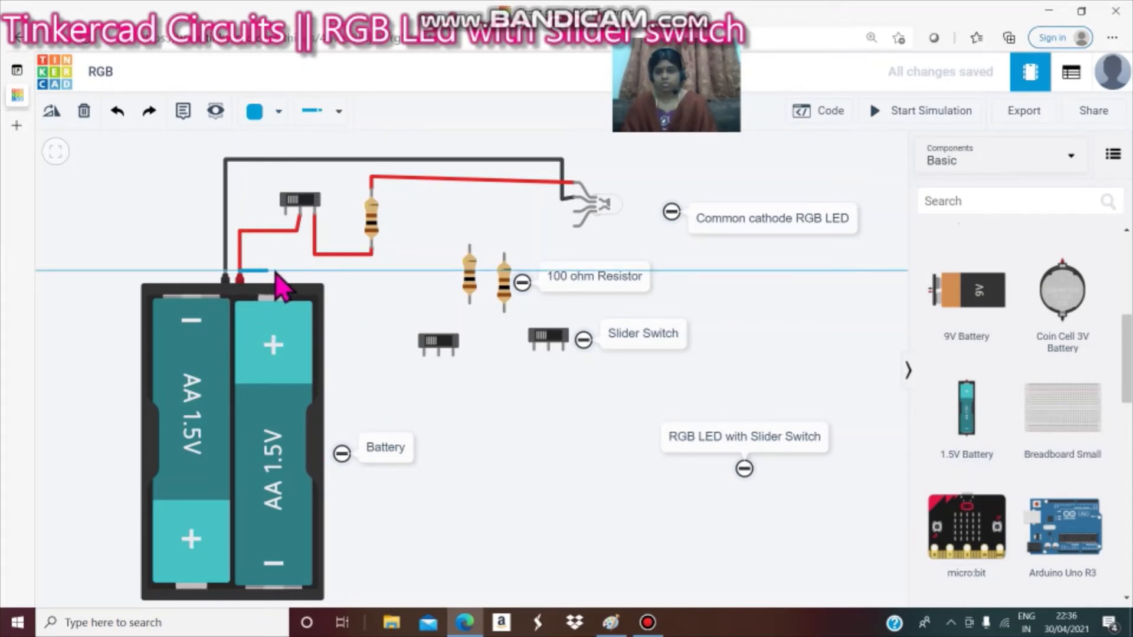
left_click(390, 267)
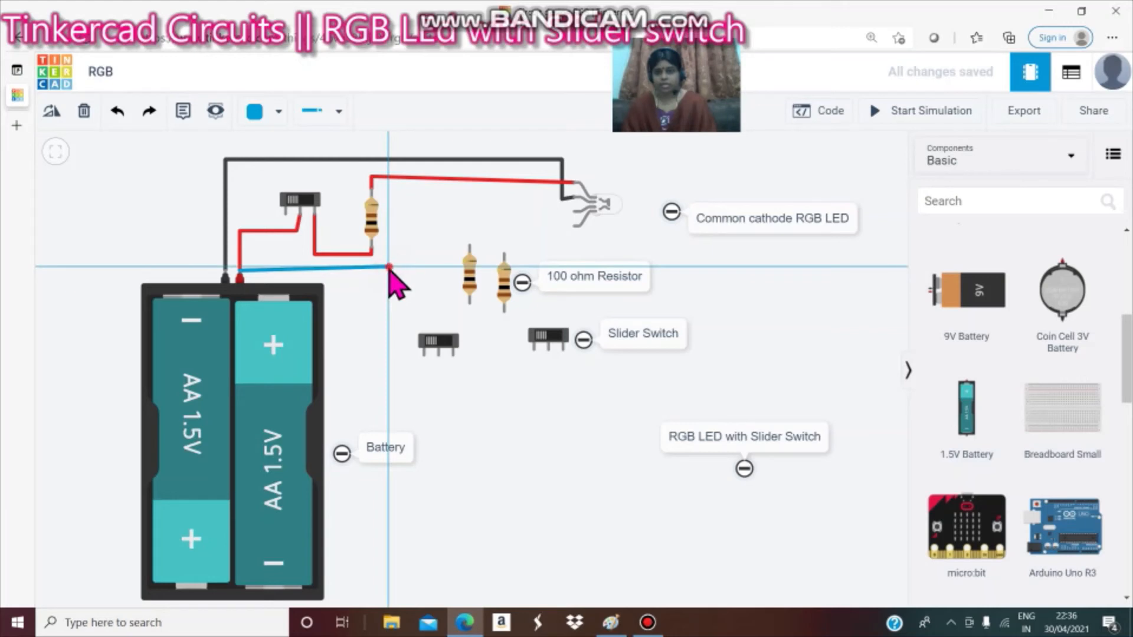
left_click(390, 379)
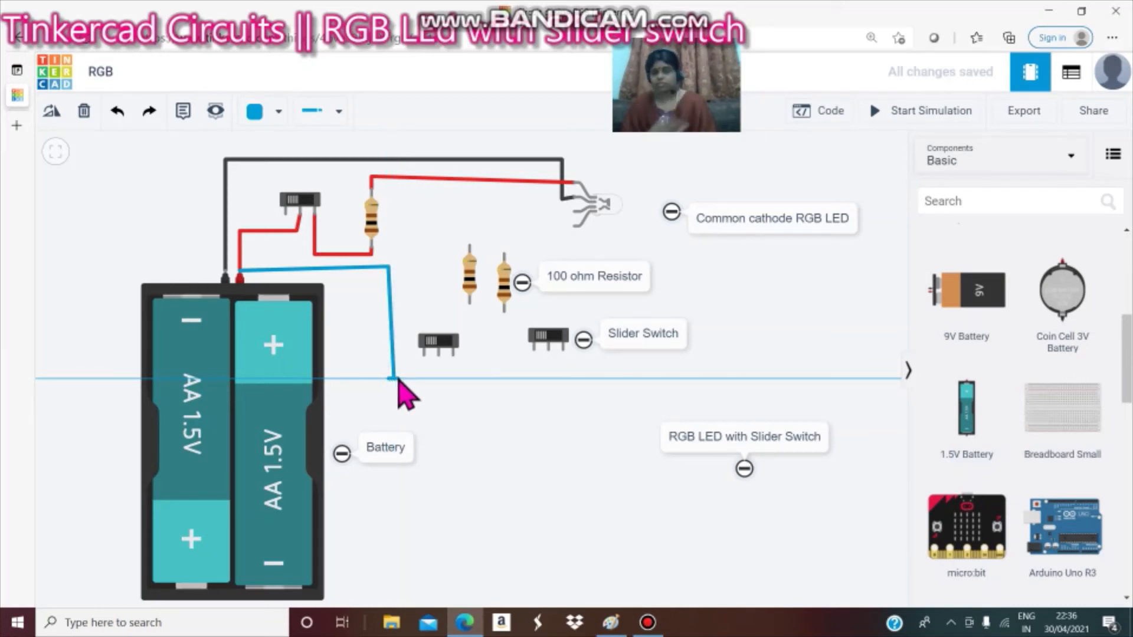
left_click(84, 112)
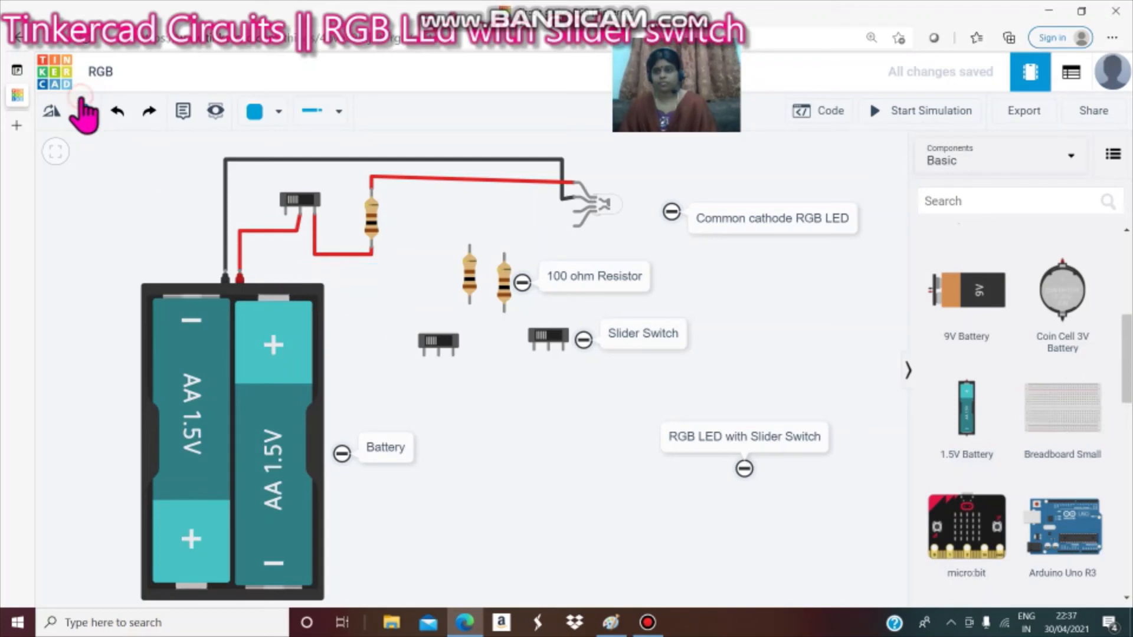
Draw a blue wire from the battery's positive terminal down to the middle slider switch's common terminal.
left_click(245, 279)
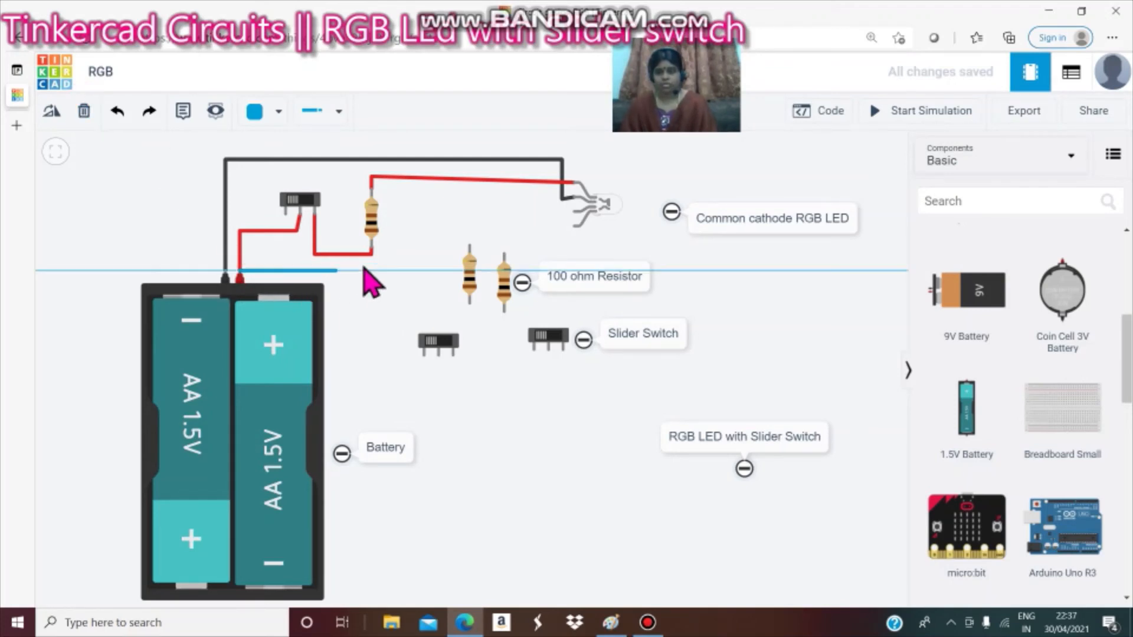
left_click(391, 270)
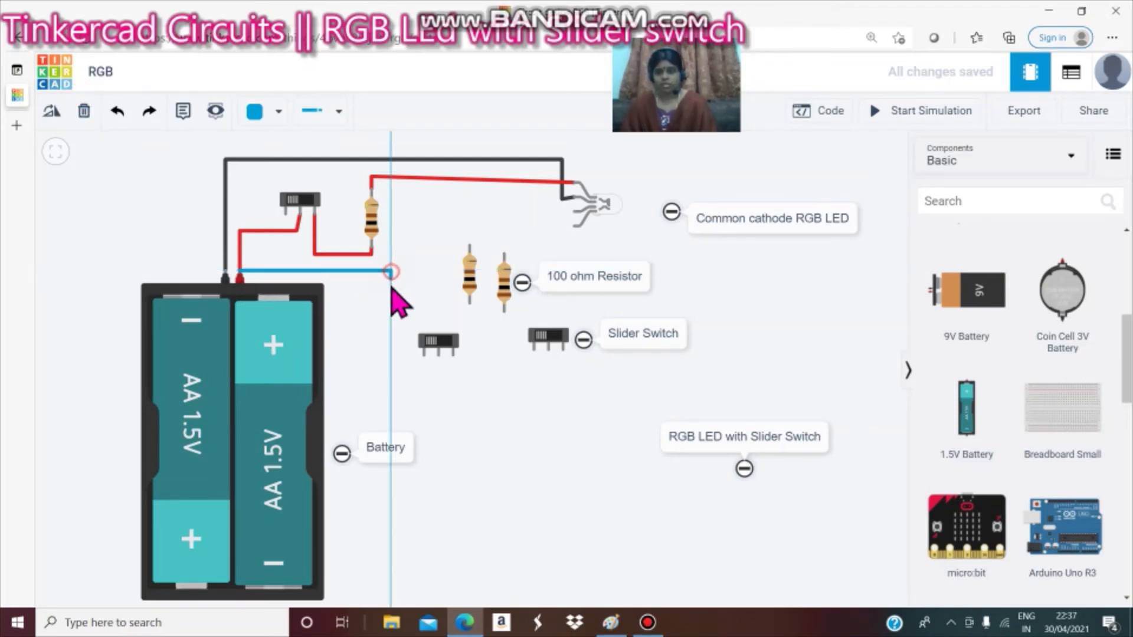
left_click(391, 372)
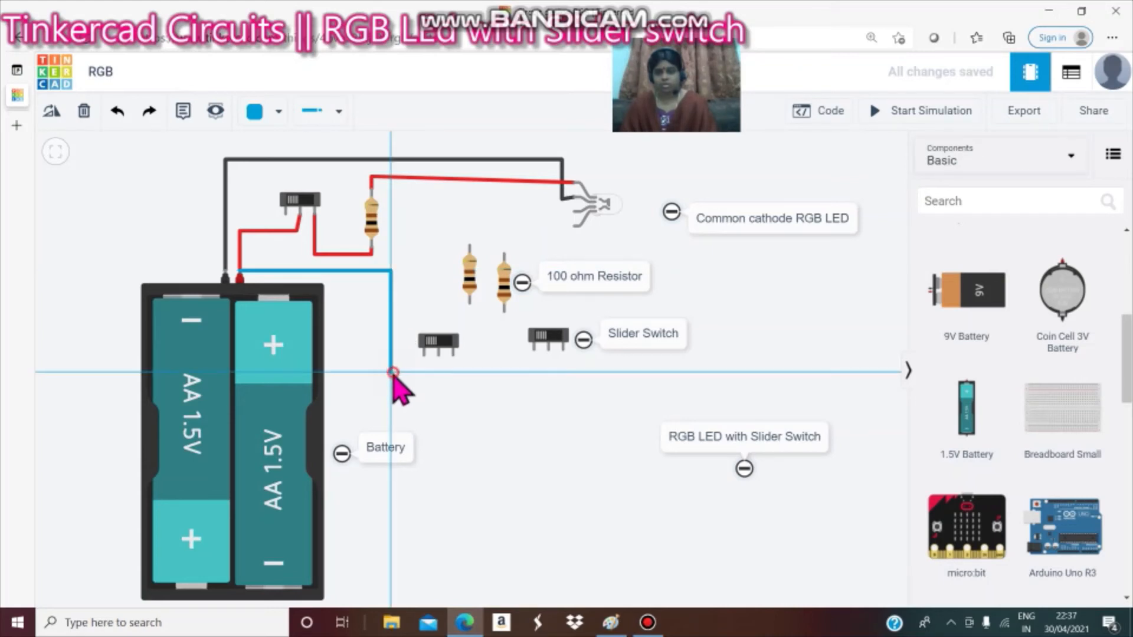
left_click(439, 372)
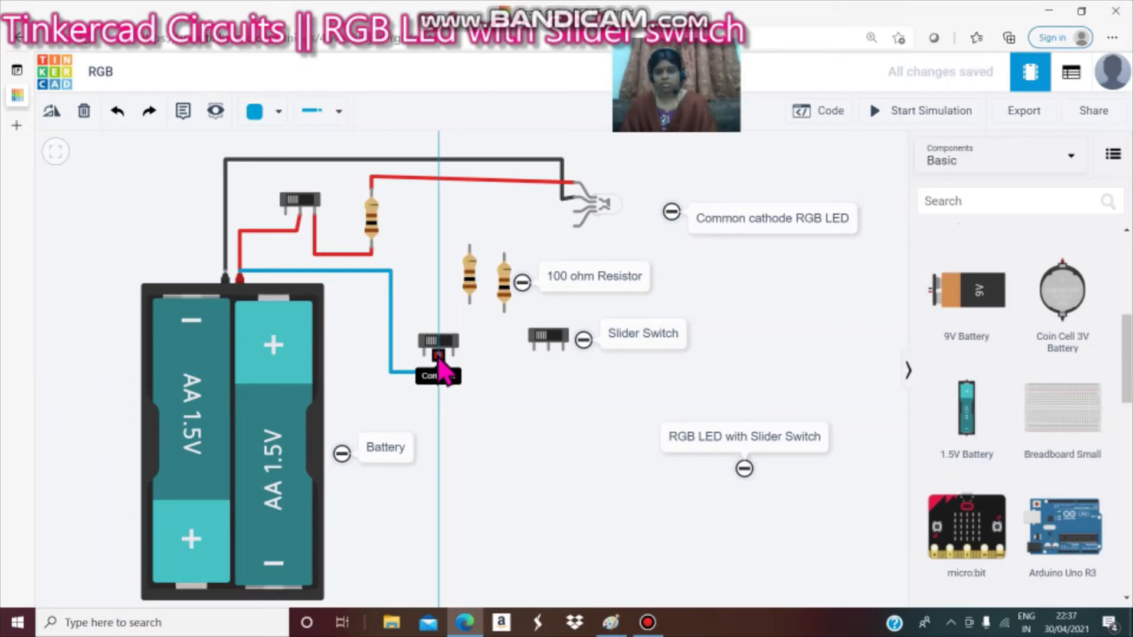
left_click(438, 355)
left_click(480, 397)
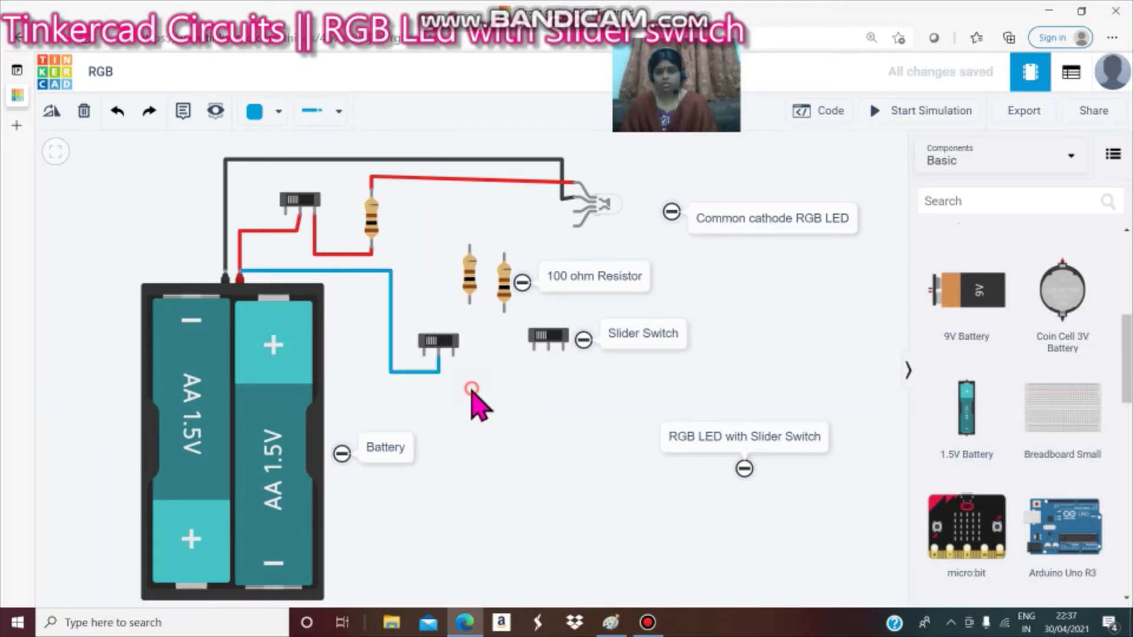
Connect the middle slider switch's outer terminal to the bottom of the nearby resistor with a blue wire.
left_click(453, 356)
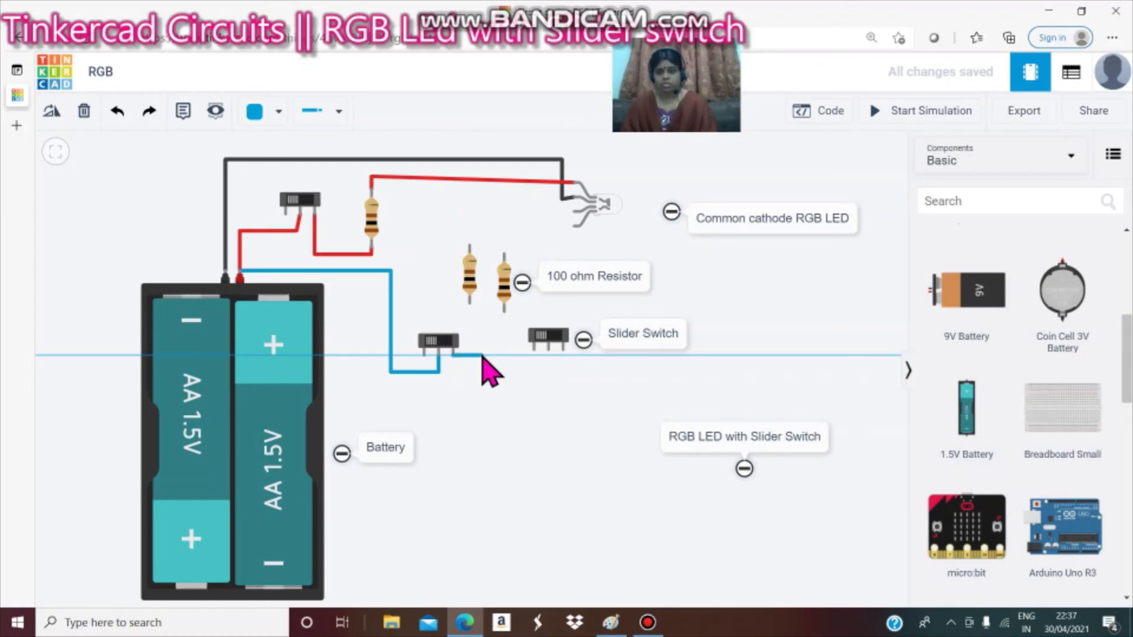
left_click(481, 355)
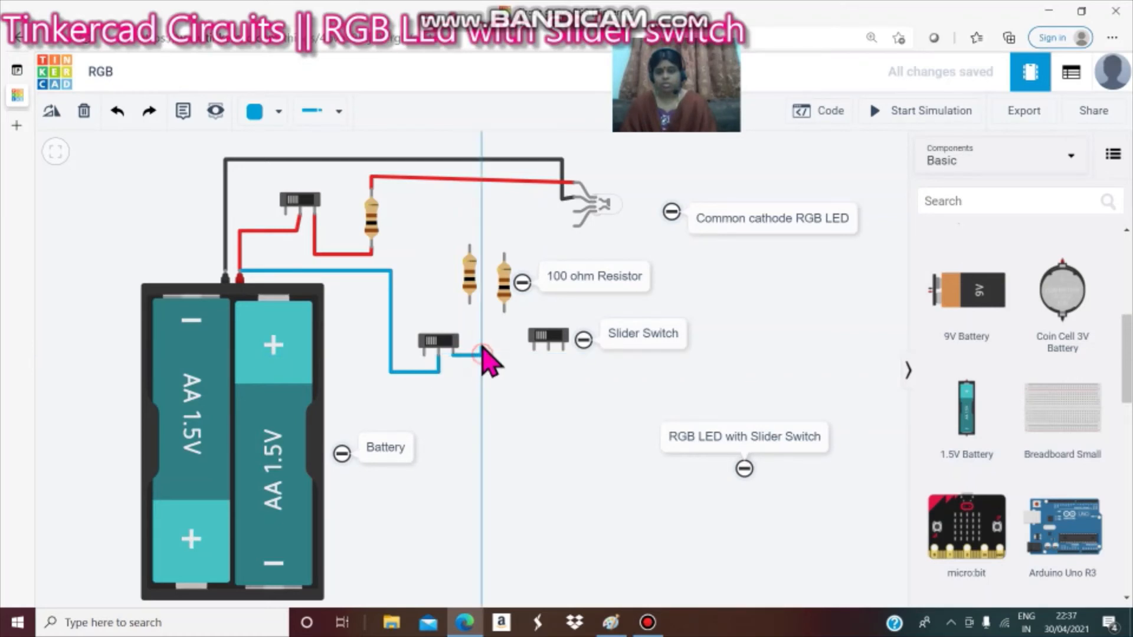
left_click(470, 303)
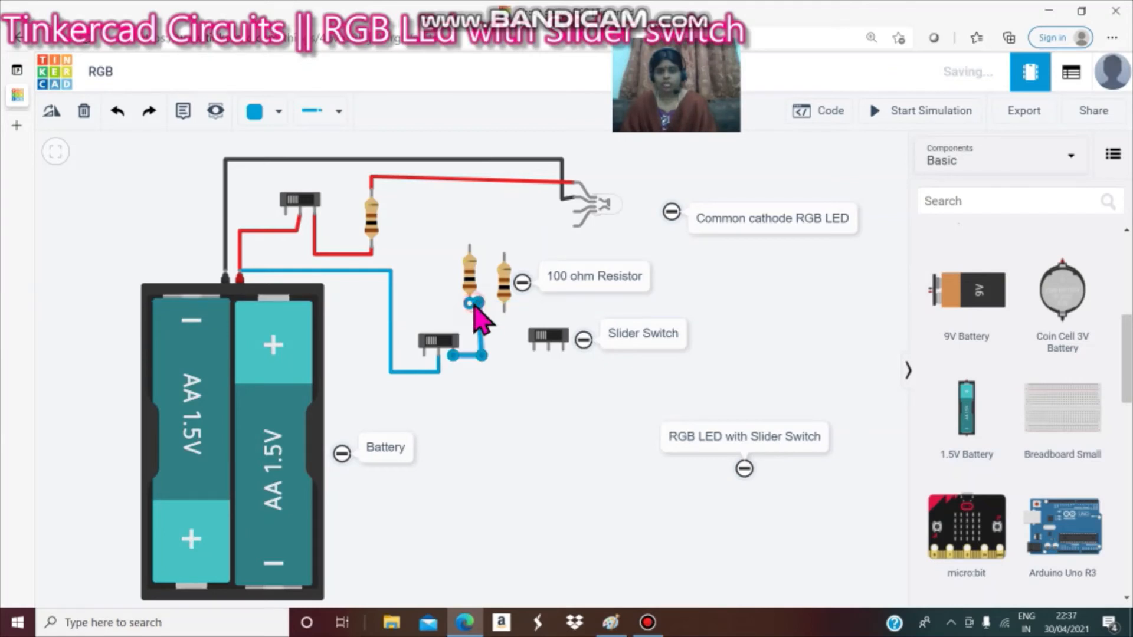
Run a blue wire from the top of that resistor over to the LED's blue pin.
left_click(470, 246)
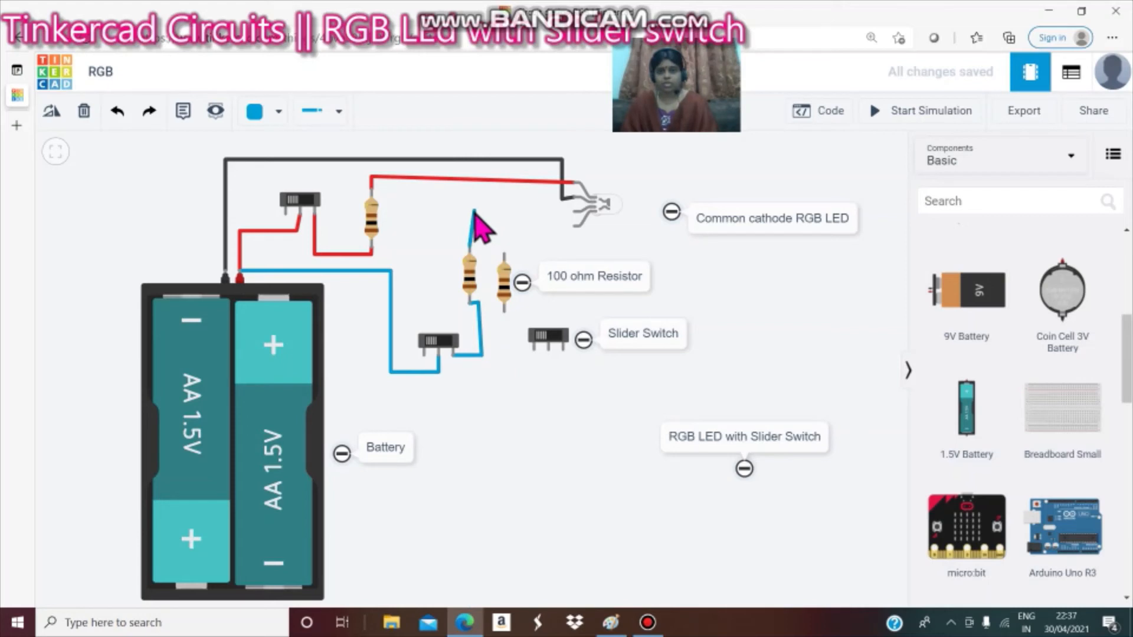
left_click(474, 210)
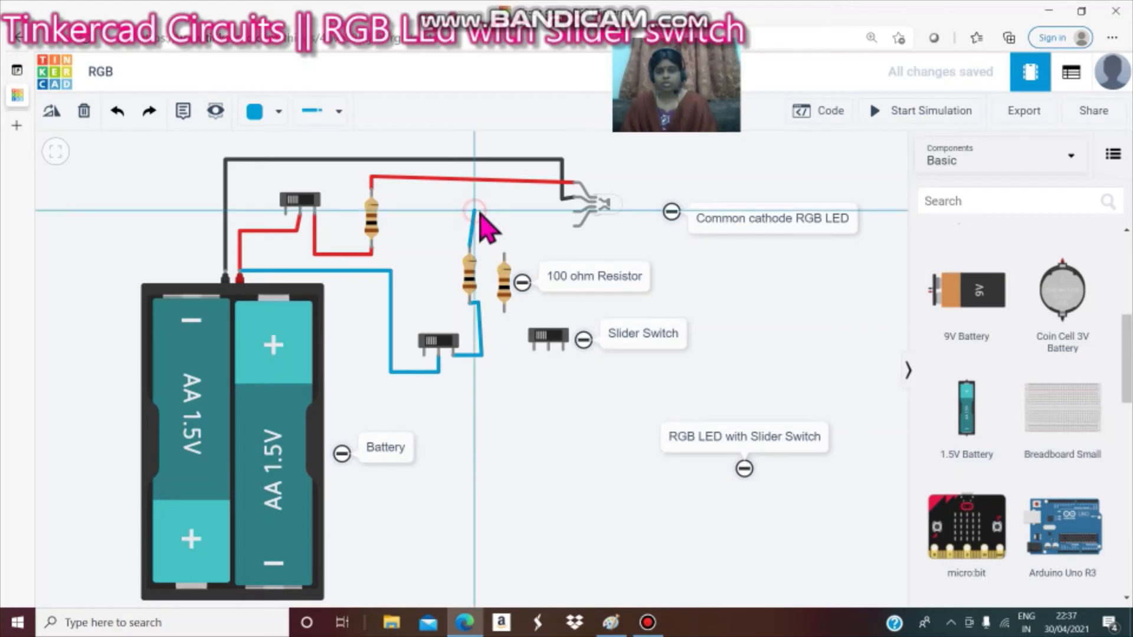
left_click(572, 212)
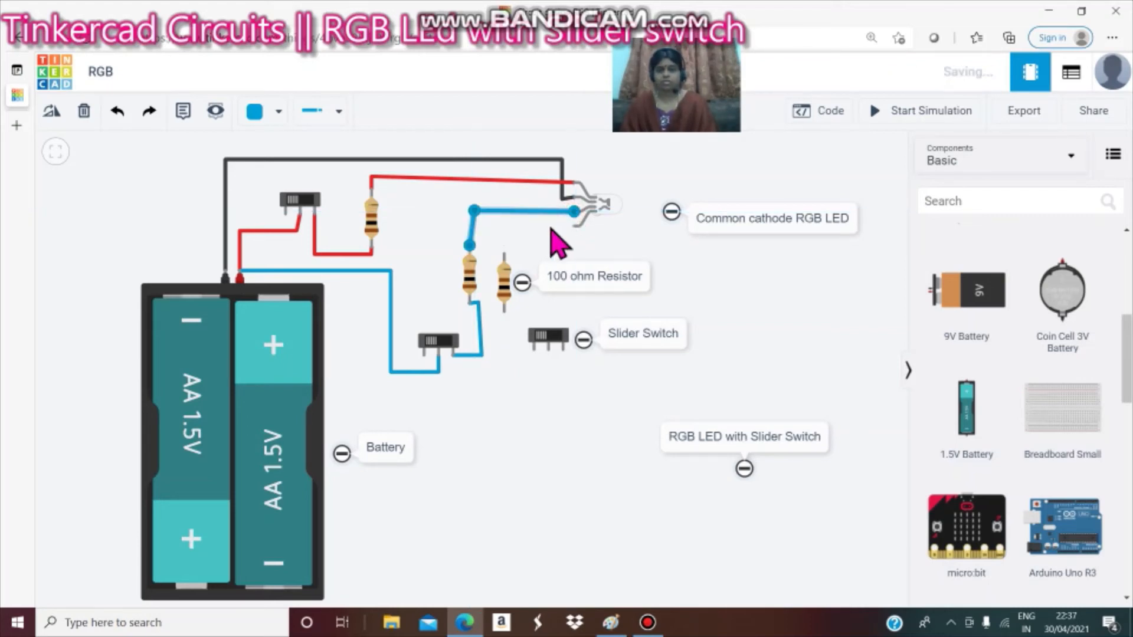
left_click(552, 230)
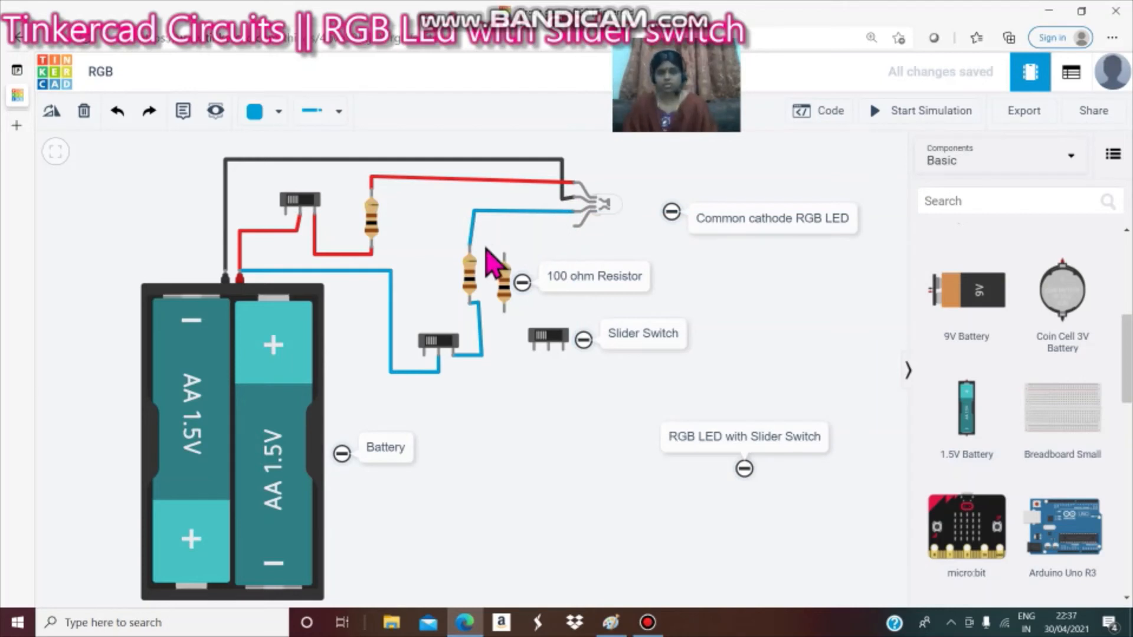
Set the wire colour to green and connect the middle slider switch's common terminal to the right slider switch's common terminal.
left_click(277, 112)
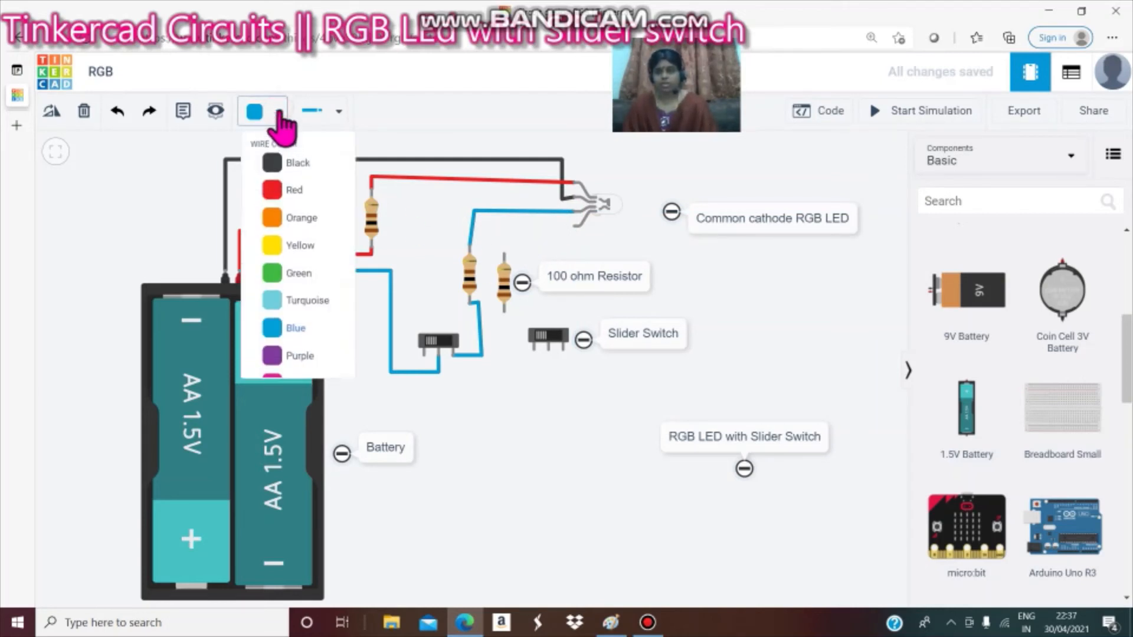
left_click(288, 274)
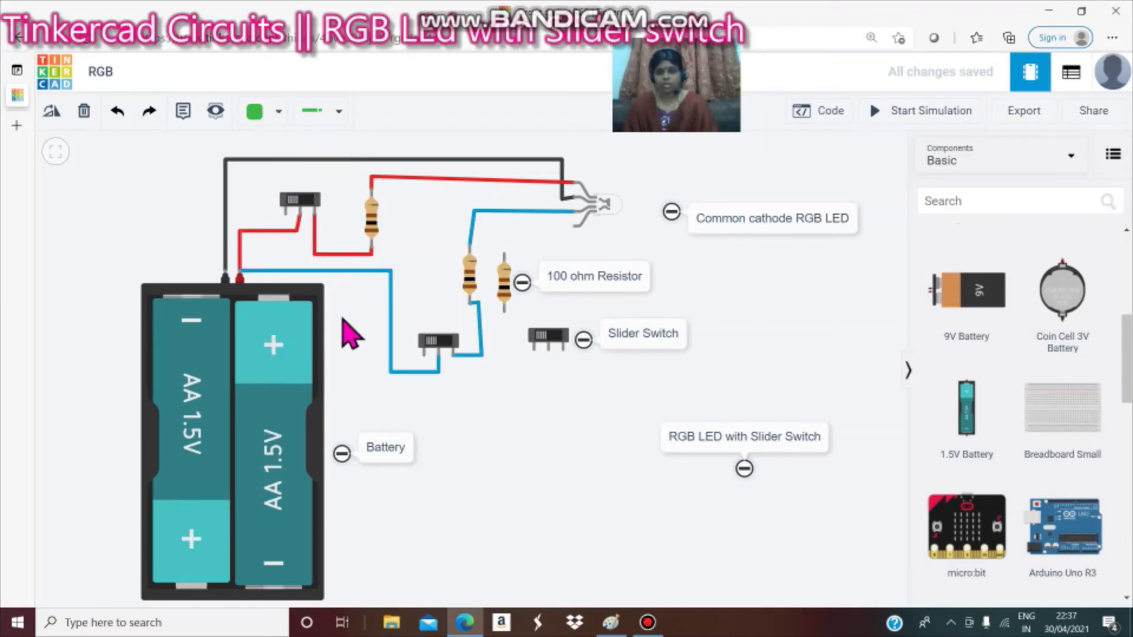
left_click(442, 361)
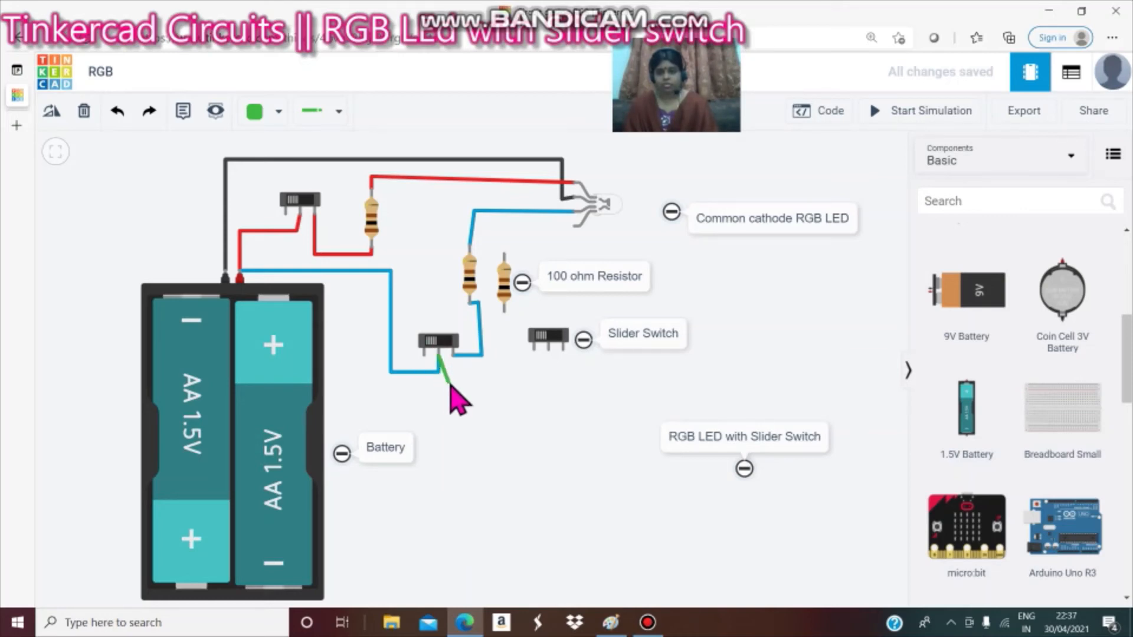
left_click(443, 385)
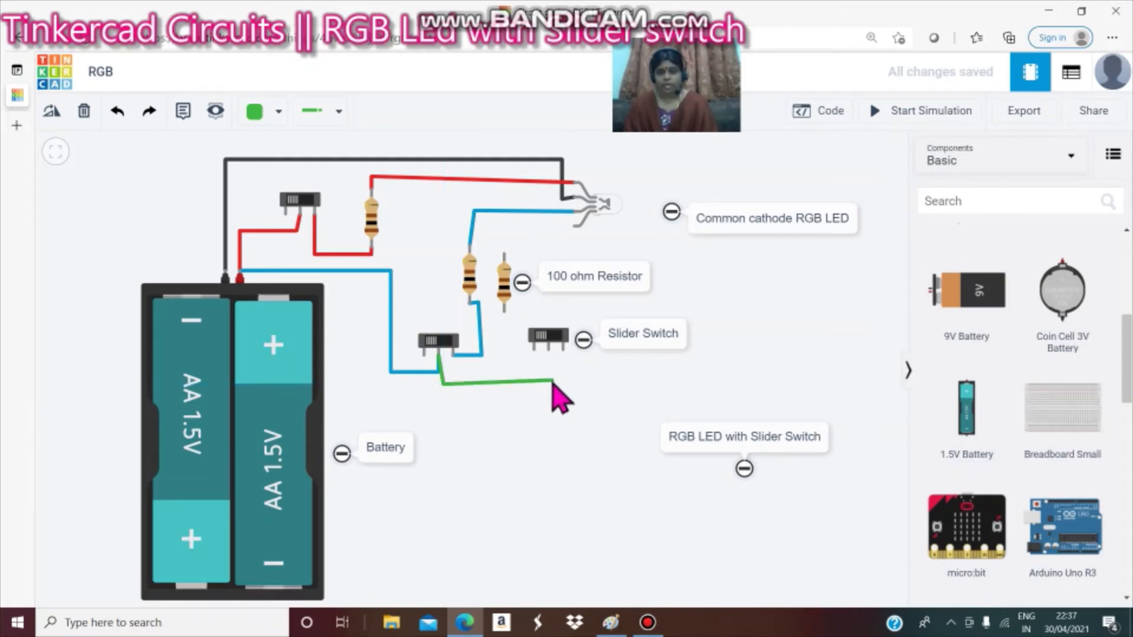
left_click(552, 383)
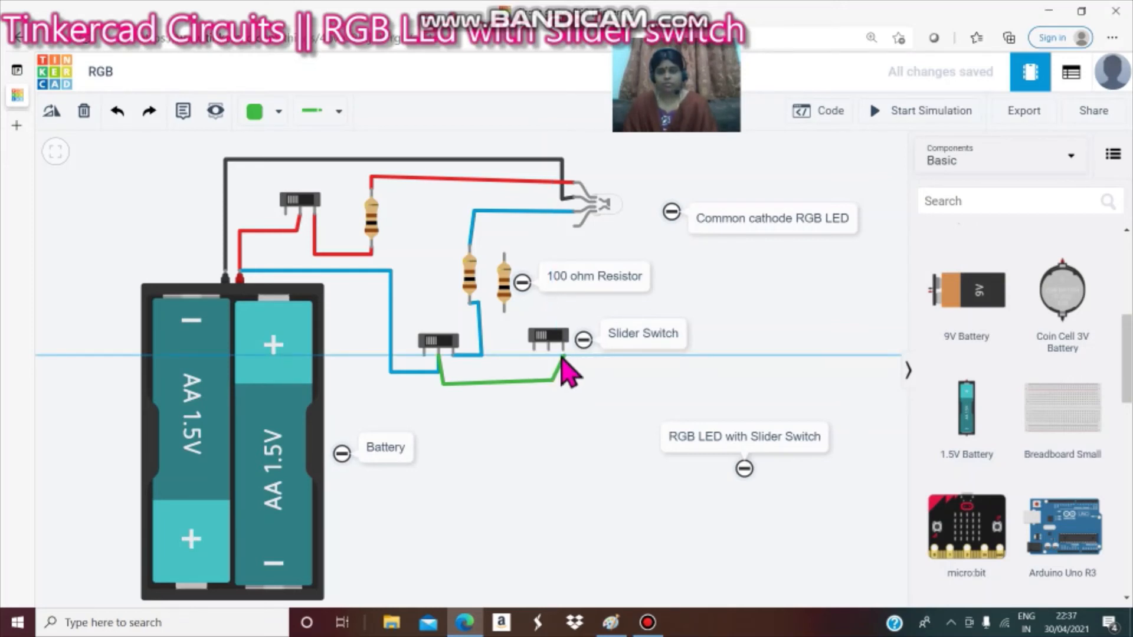
left_click(544, 349)
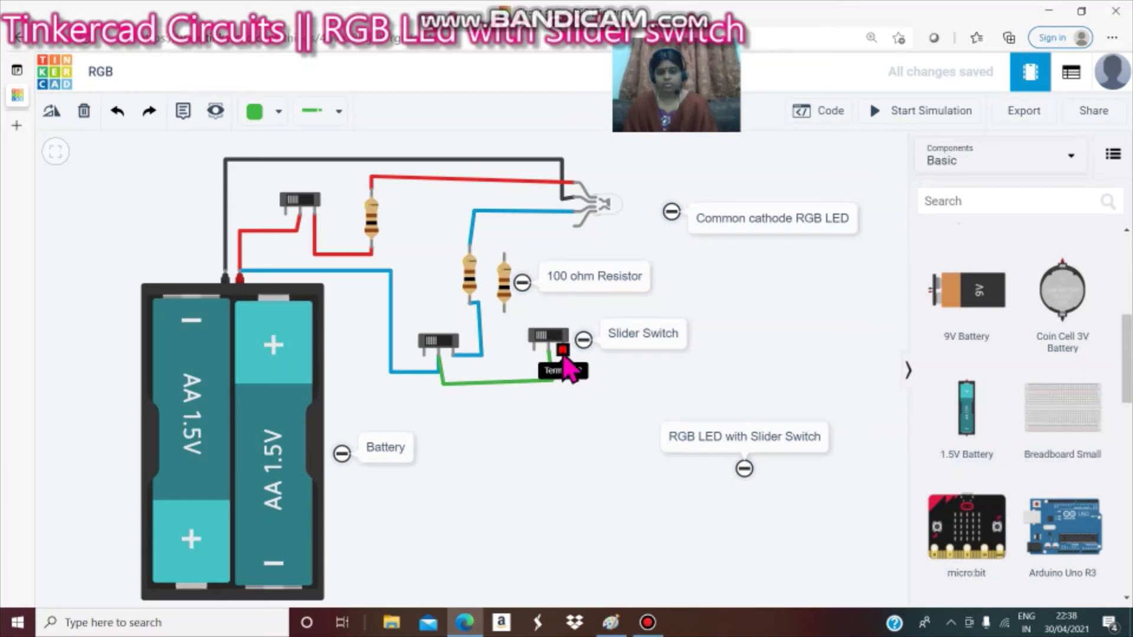
Draw a green wire from the right slider switch's outer terminal up to the bottom of the right resistor.
left_click(564, 353)
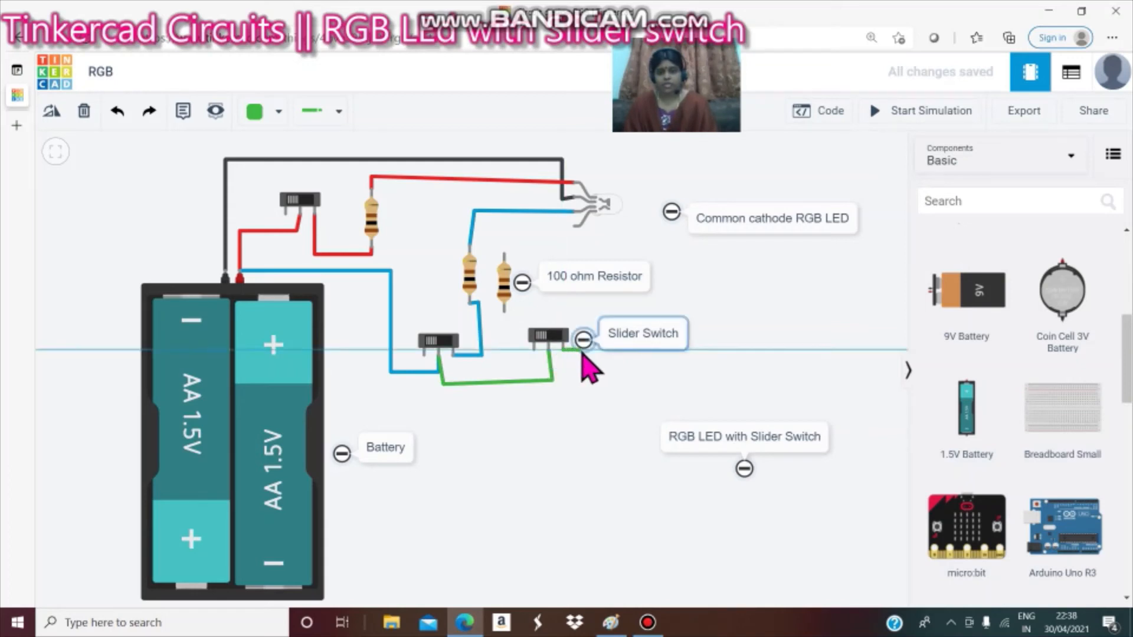
left_click(586, 352)
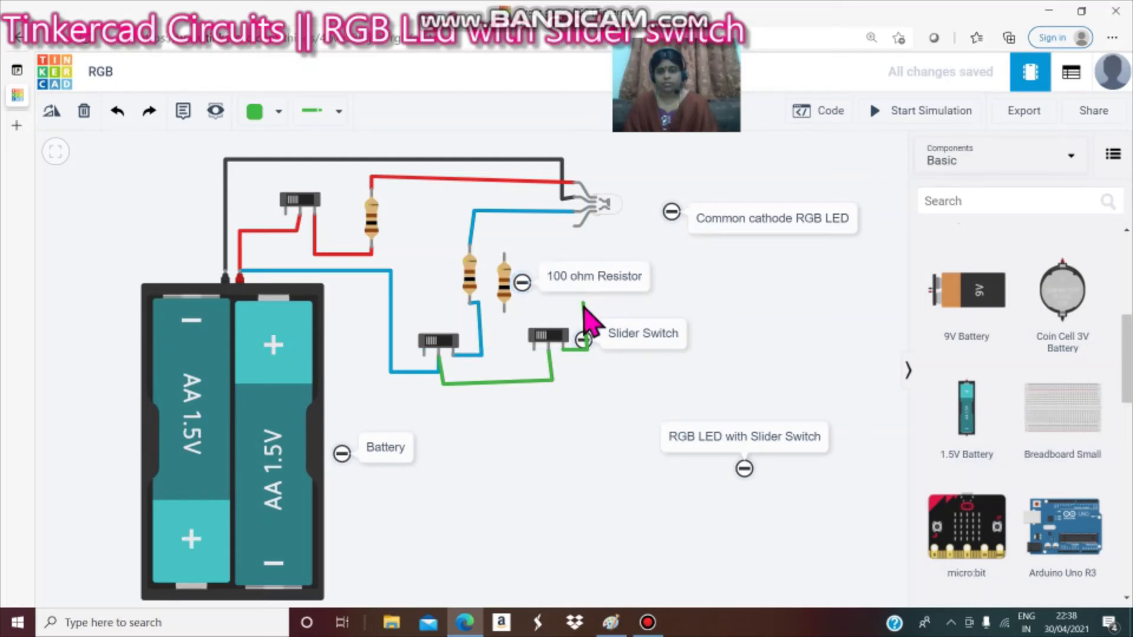
left_click(589, 306)
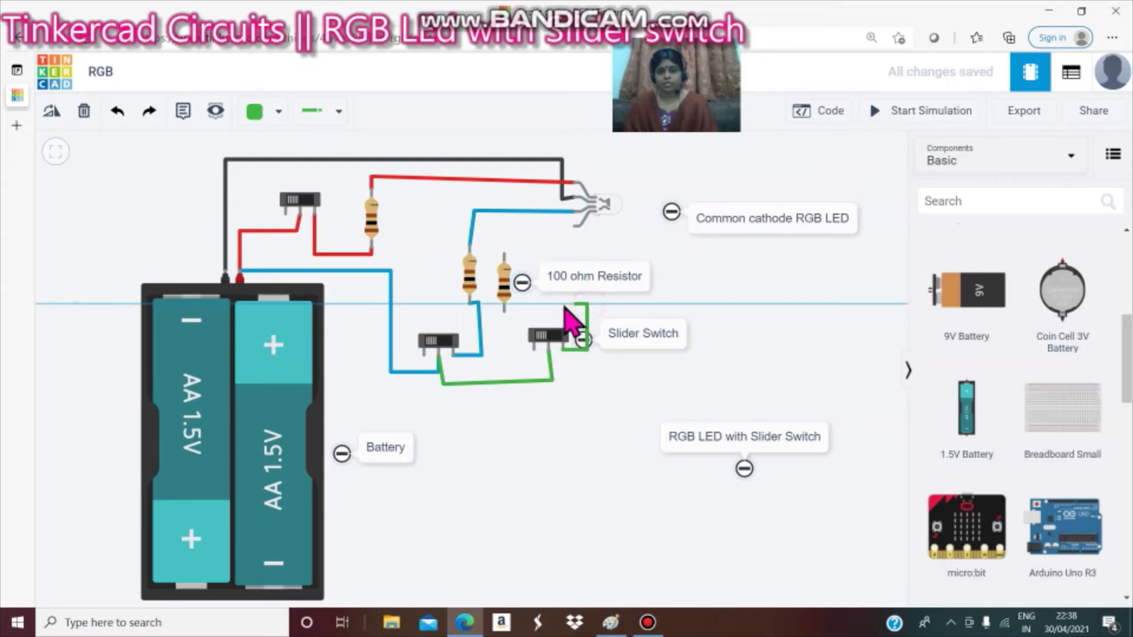
left_click(505, 312)
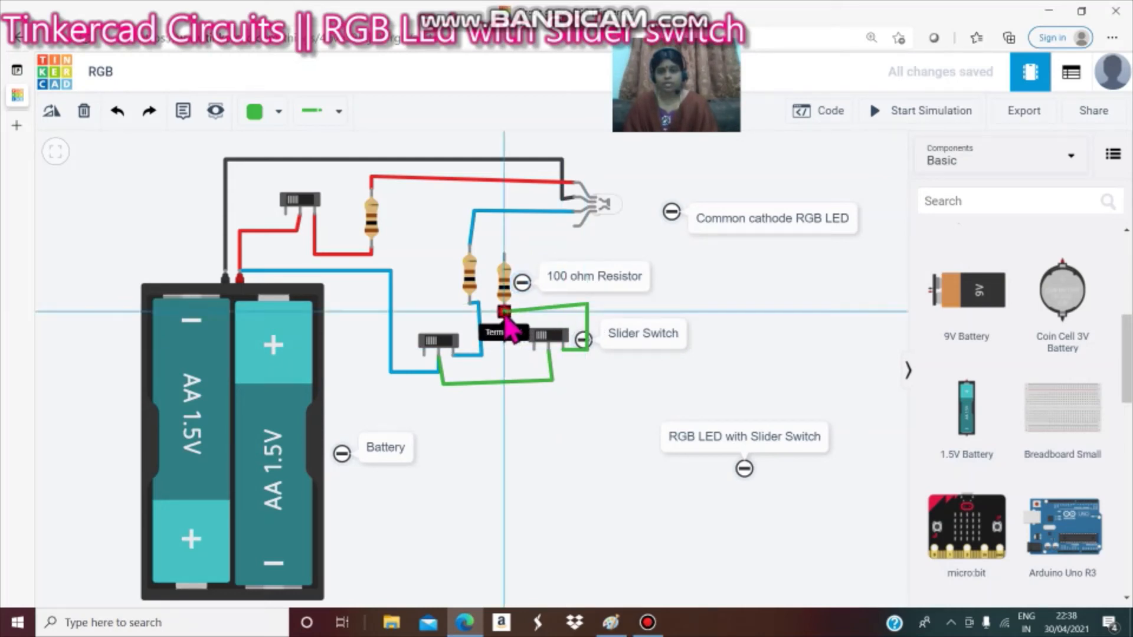
Run a green wire from the top of that resistor over to the LED's green pin.
left_click(504, 258)
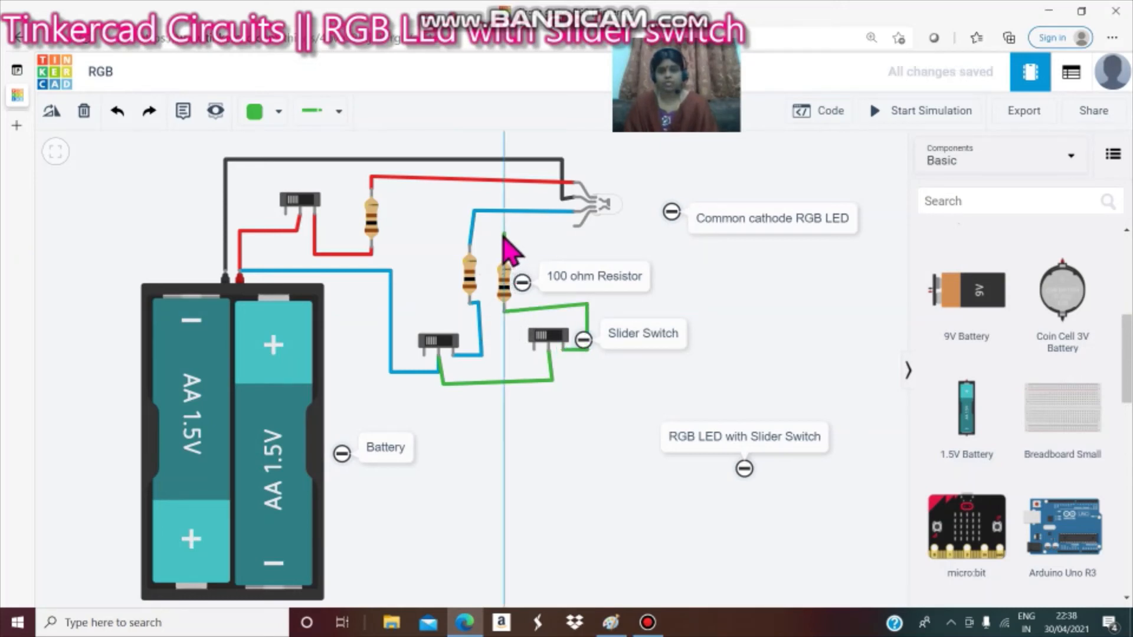
left_click(504, 234)
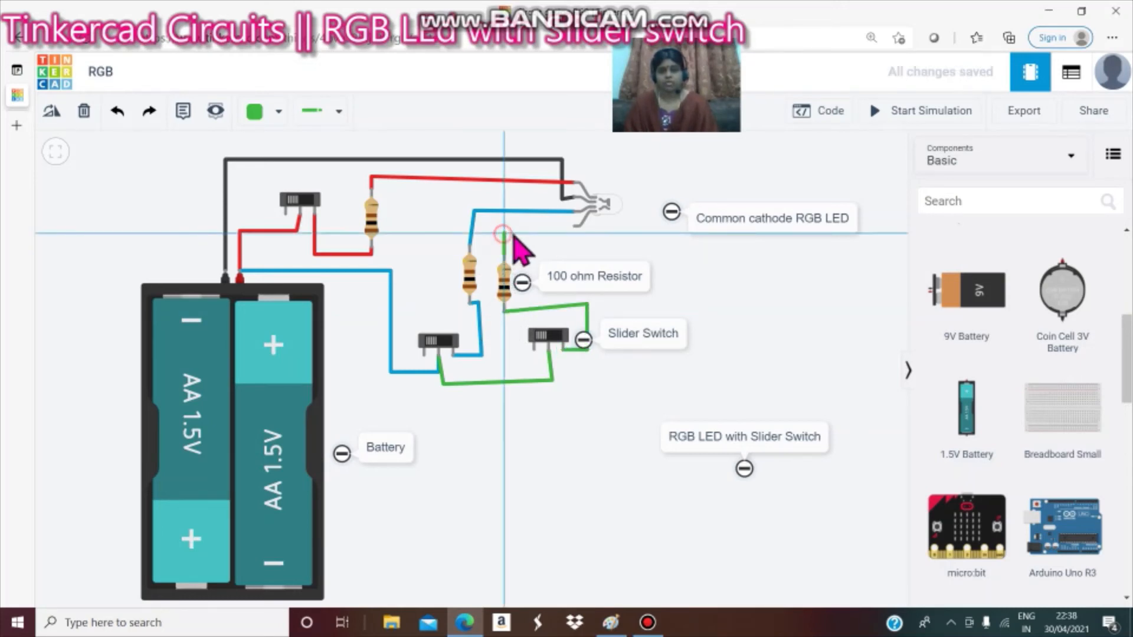
left_click(574, 231)
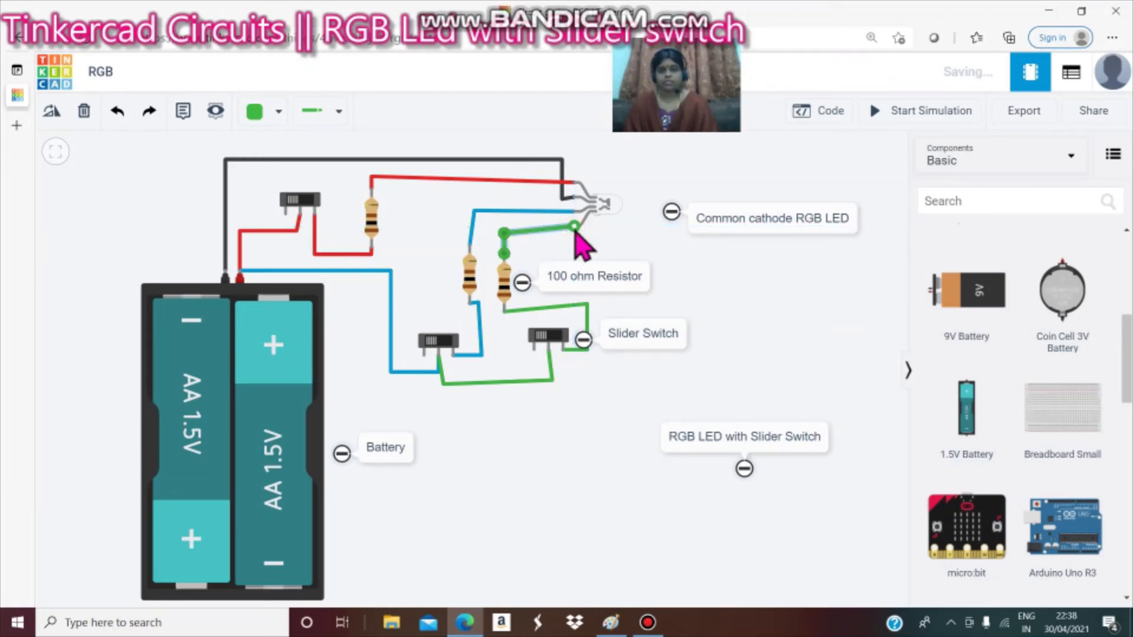
left_click(620, 254)
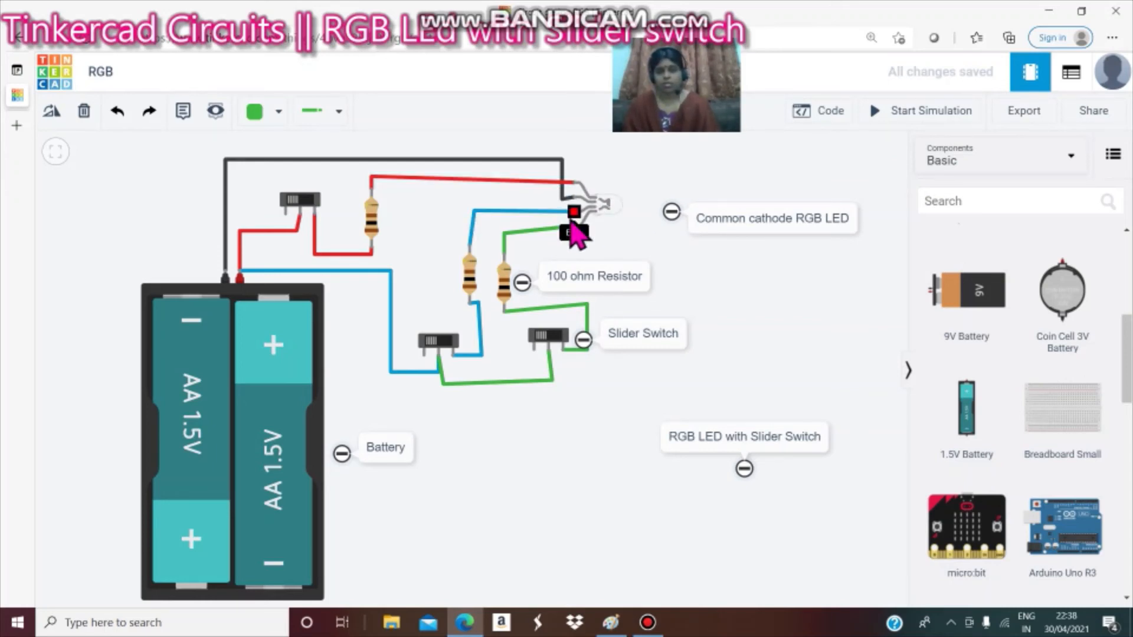
Start the simulation and slide the top switch on and off to test the red channel.
left_click(307, 206)
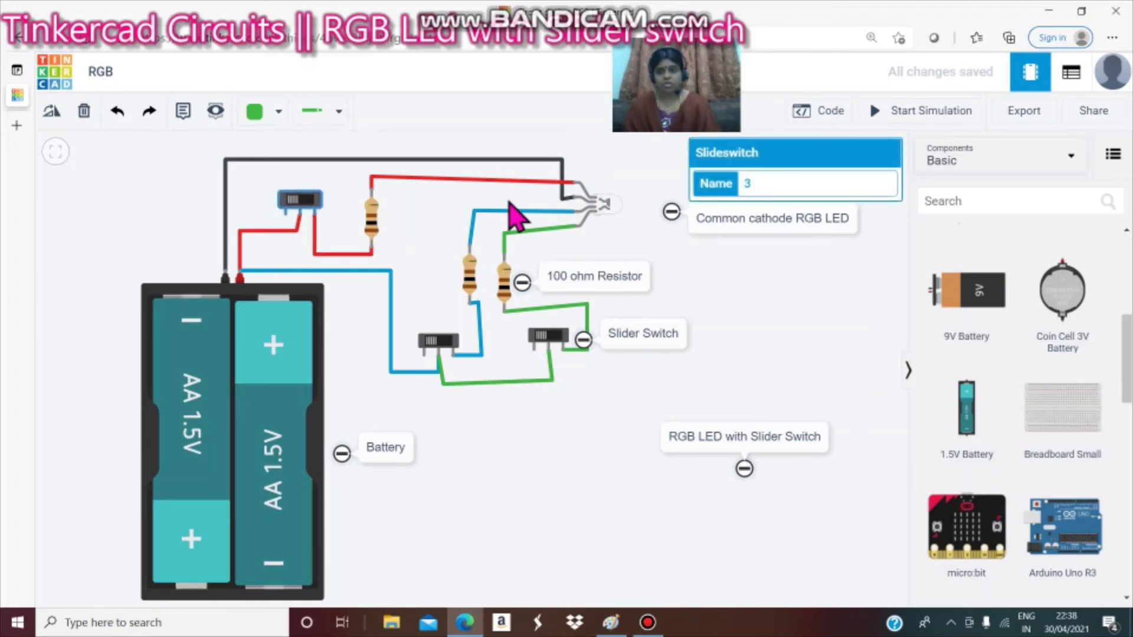
left_click(924, 117)
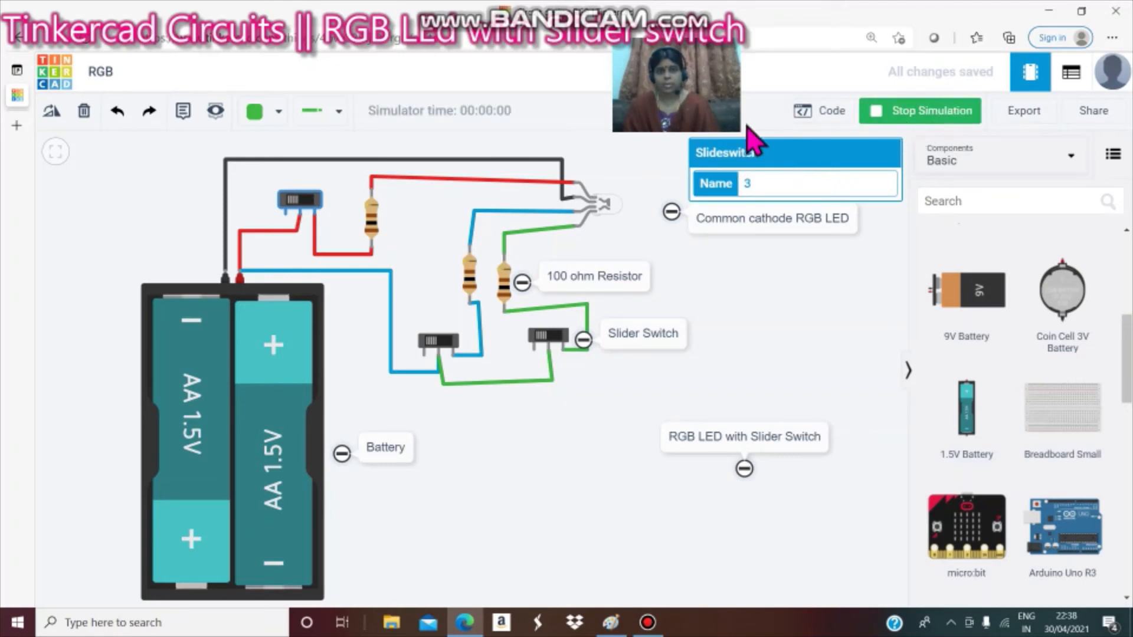
left_click(308, 203)
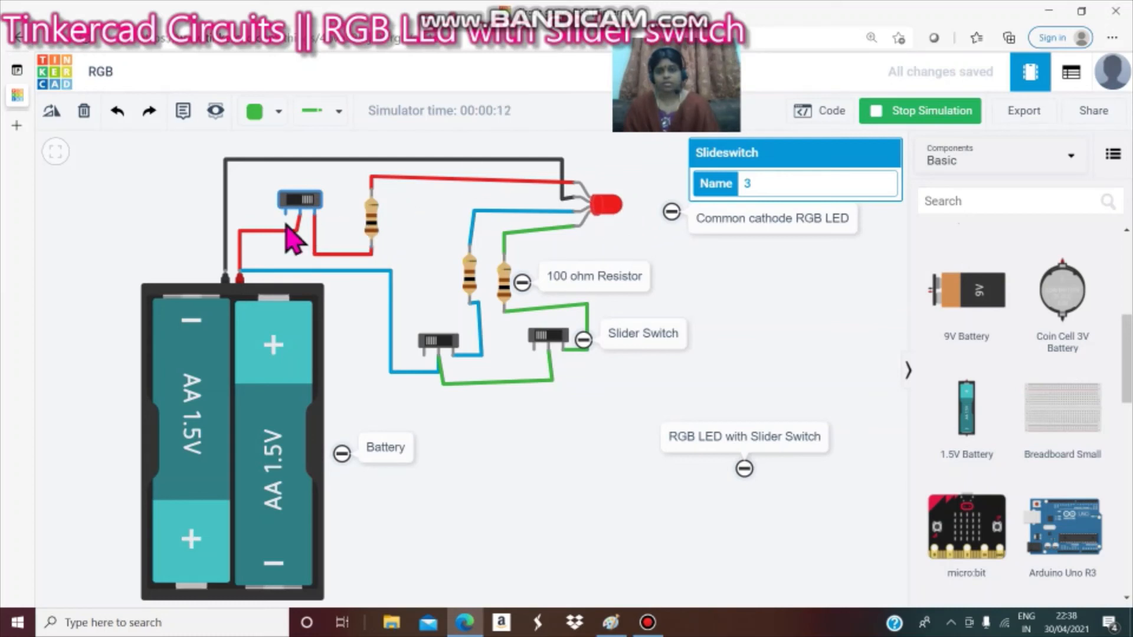
left_click(291, 200)
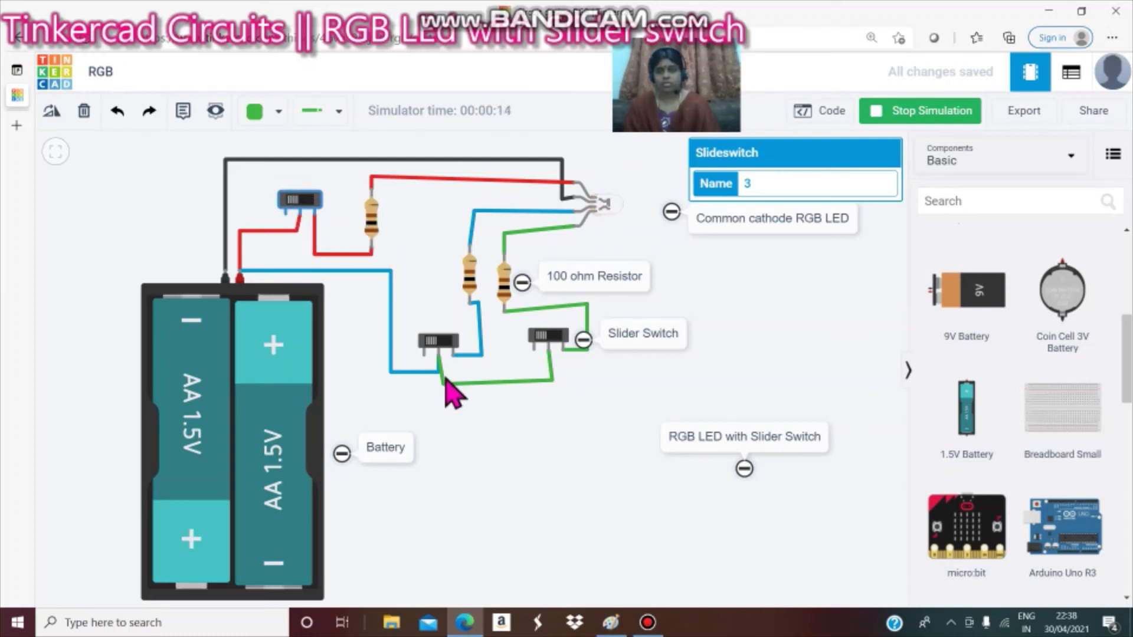
Toggle the middle and right slider switches on and off to test the blue and green channels.
left_click(446, 344)
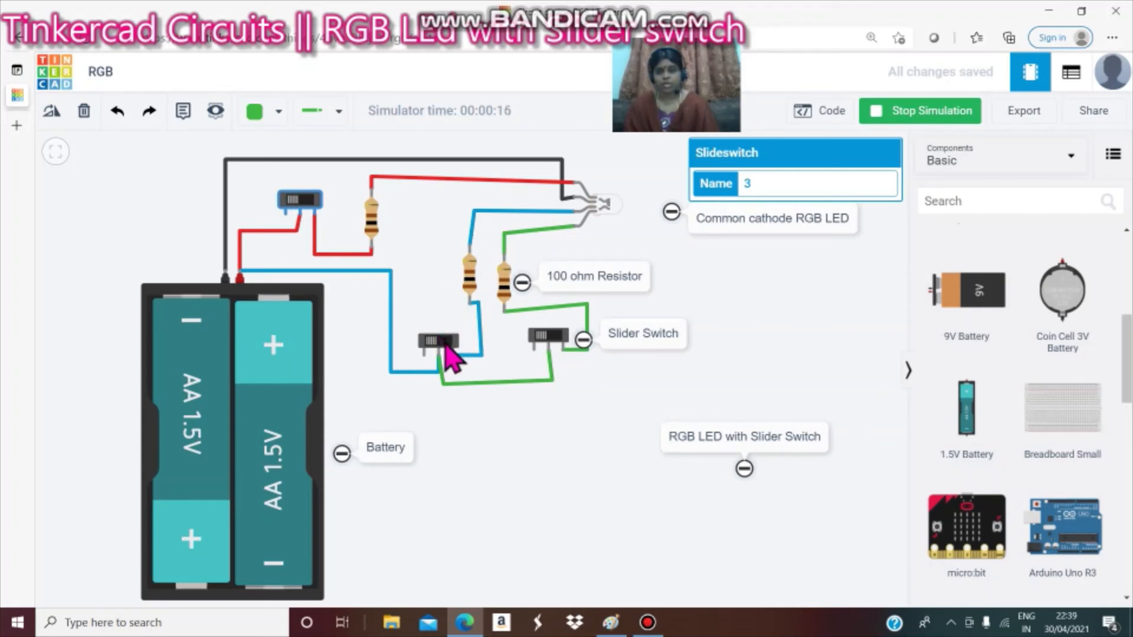
left_click(446, 344)
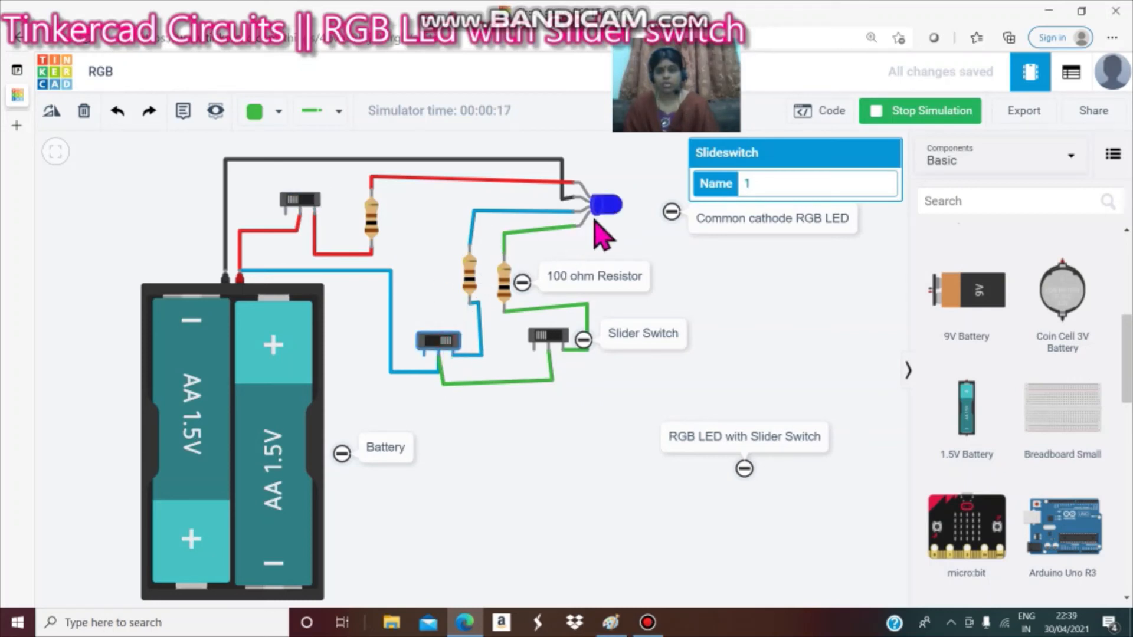
left_click(424, 344)
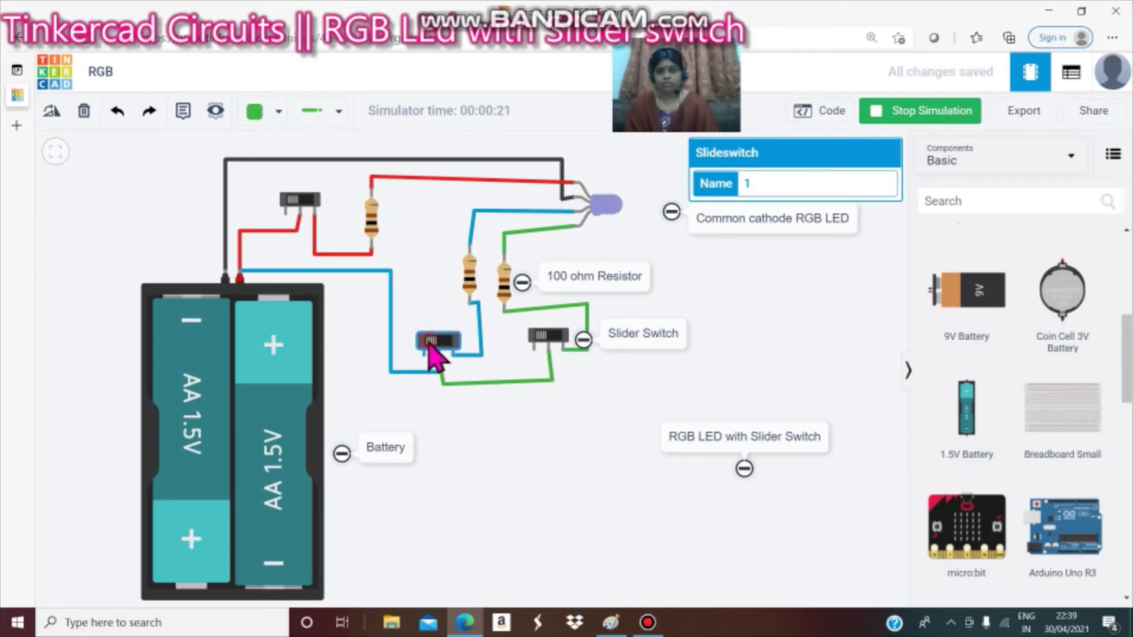
left_click(555, 340)
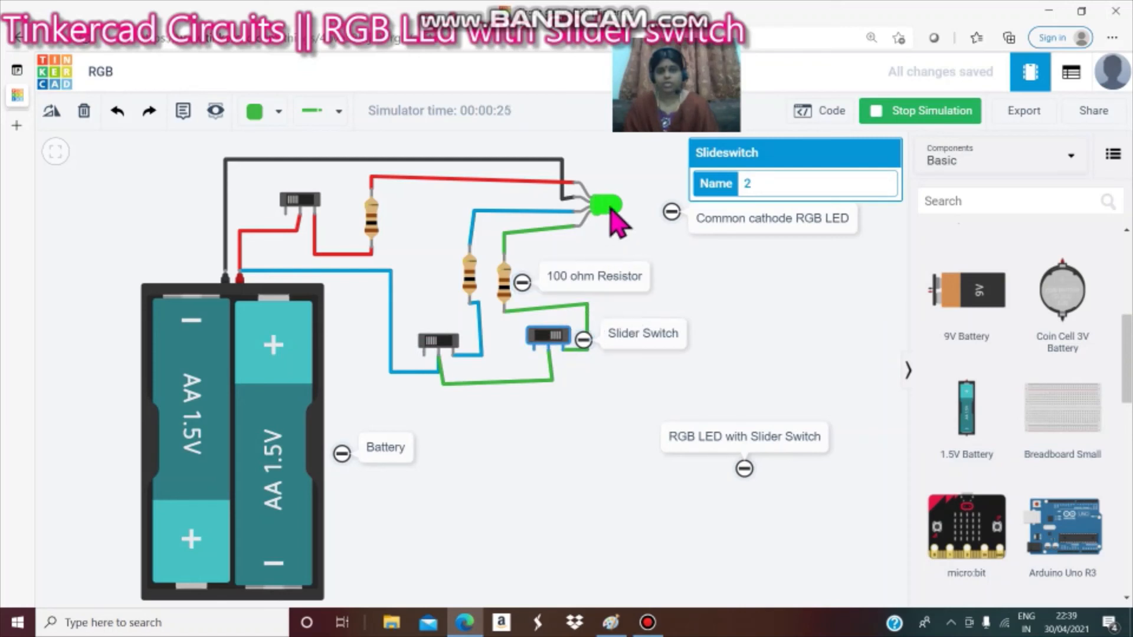
left_click(539, 338)
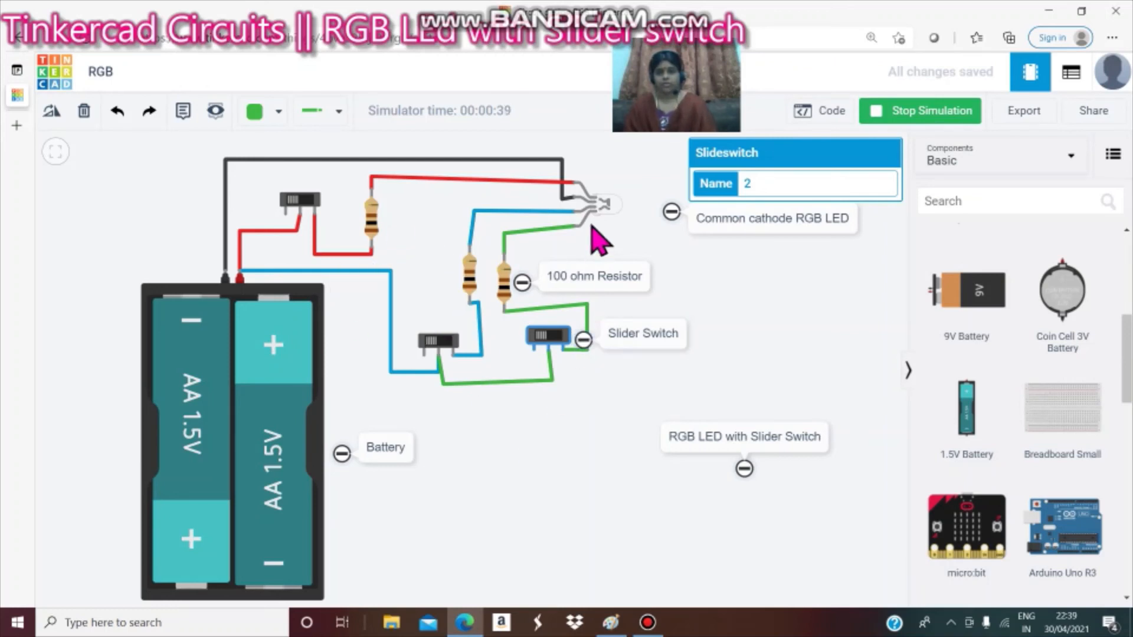
left_click(558, 345)
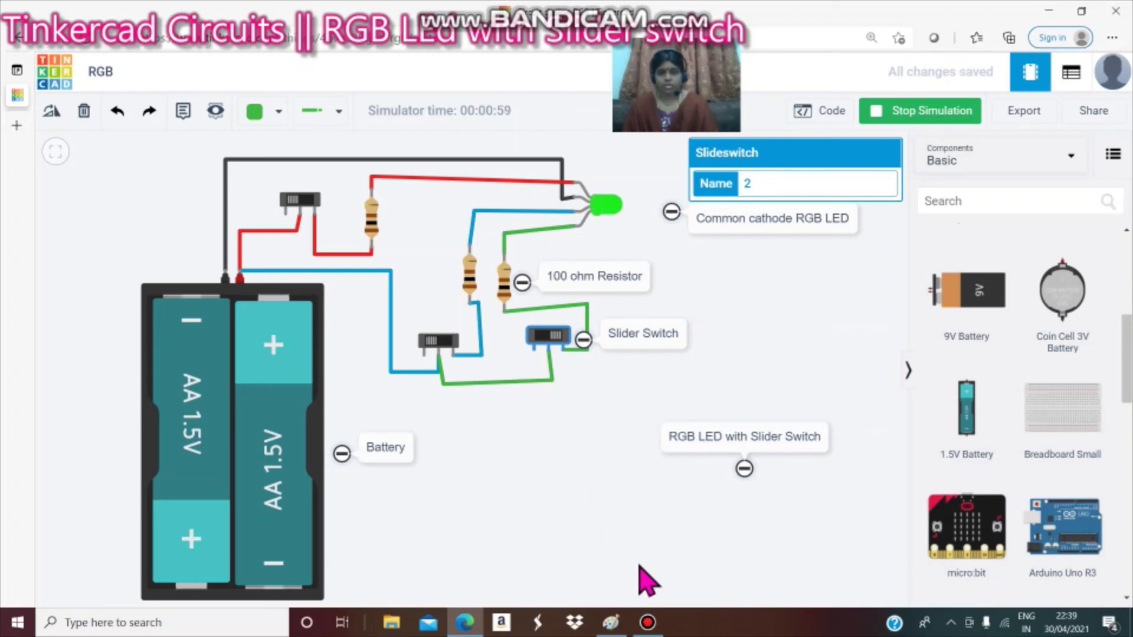
Switch to the Paint window showing the circuit notes.
left_click(609, 623)
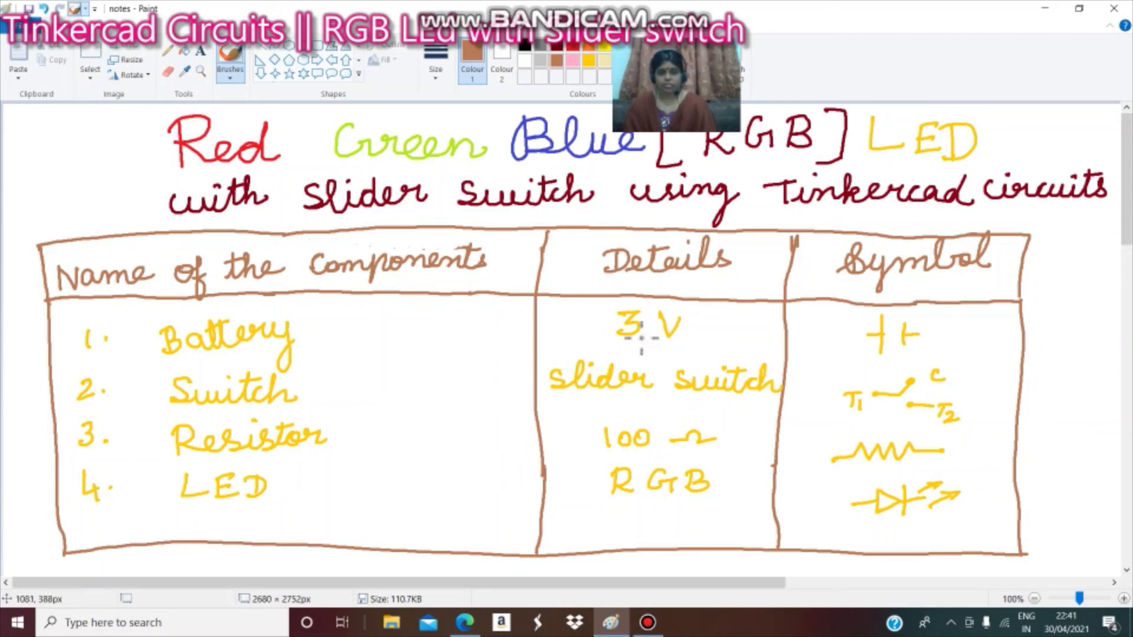
left_click(659, 625)
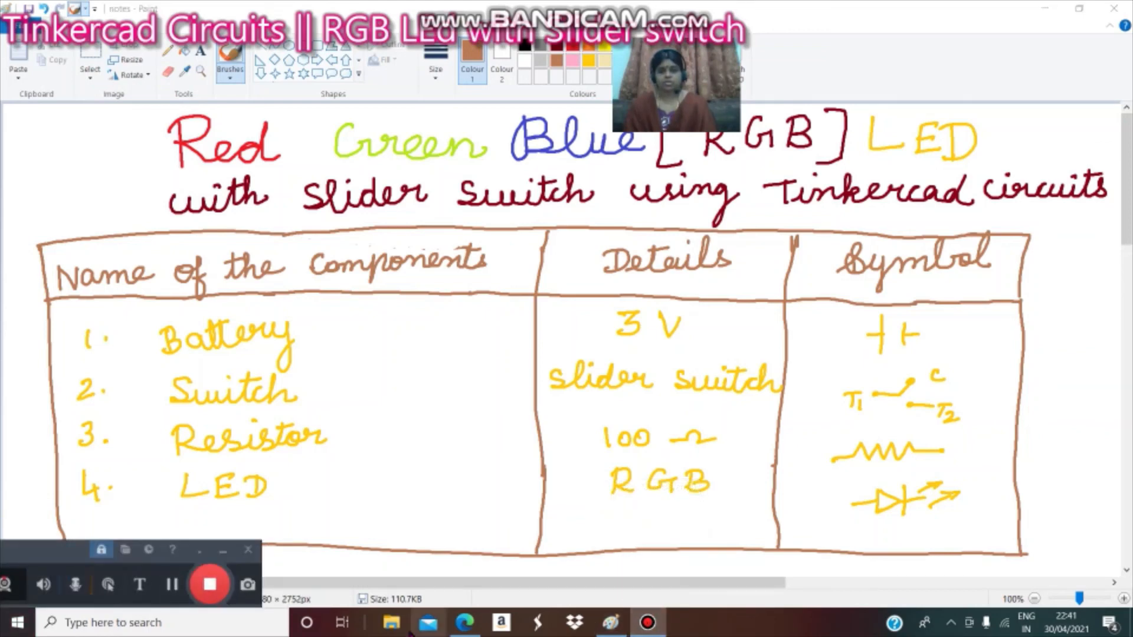